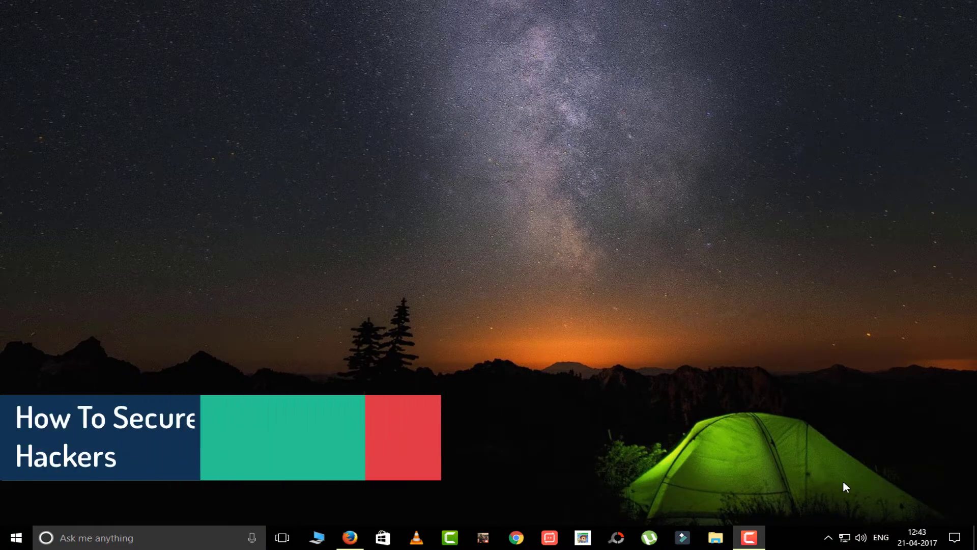
# Switch to Firefox and read through the Safe Tricks article on securing a Facebook account, back up to the Update Email Account tip.
pyautogui.click(350, 538)
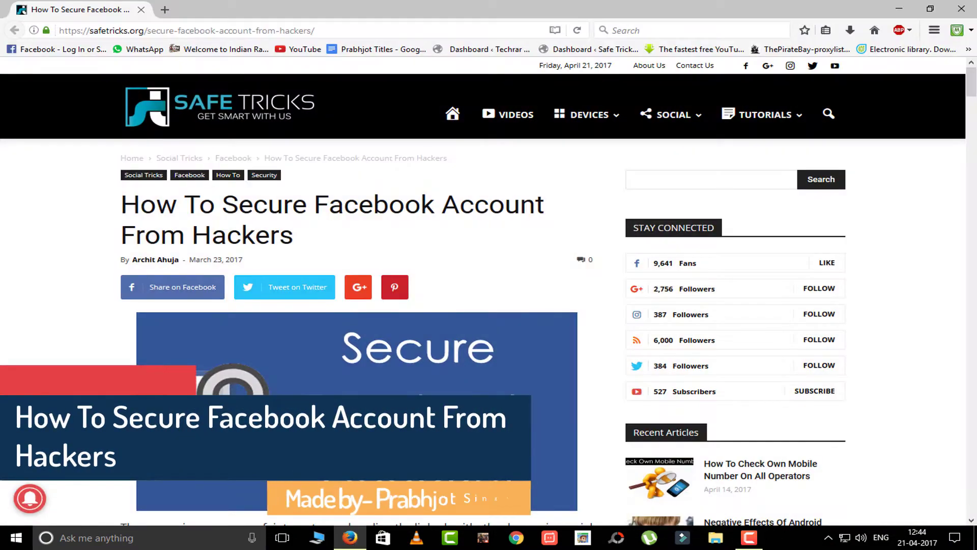
pyautogui.scroll(-5, 605, 461)
pyautogui.scroll(-15, 605, 464)
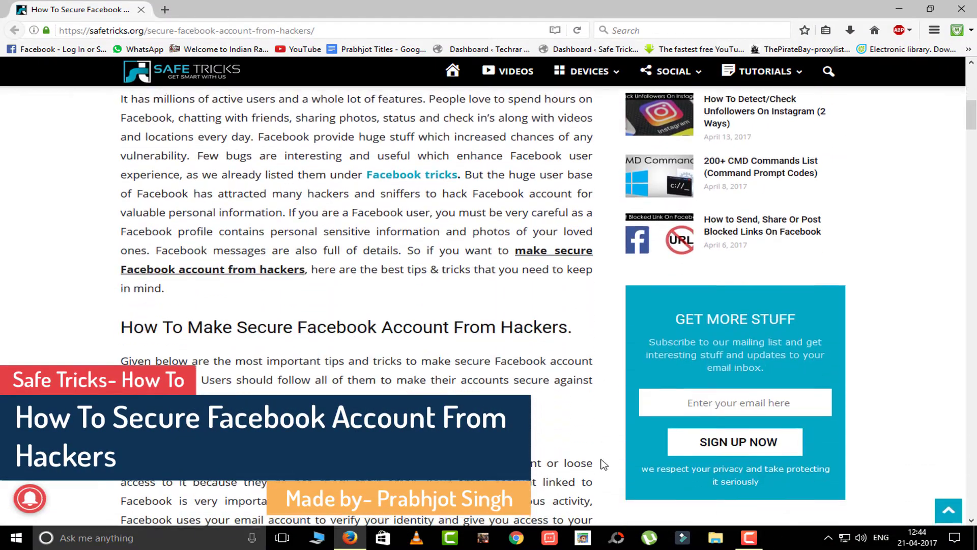
pyautogui.scroll(-13, 603, 465)
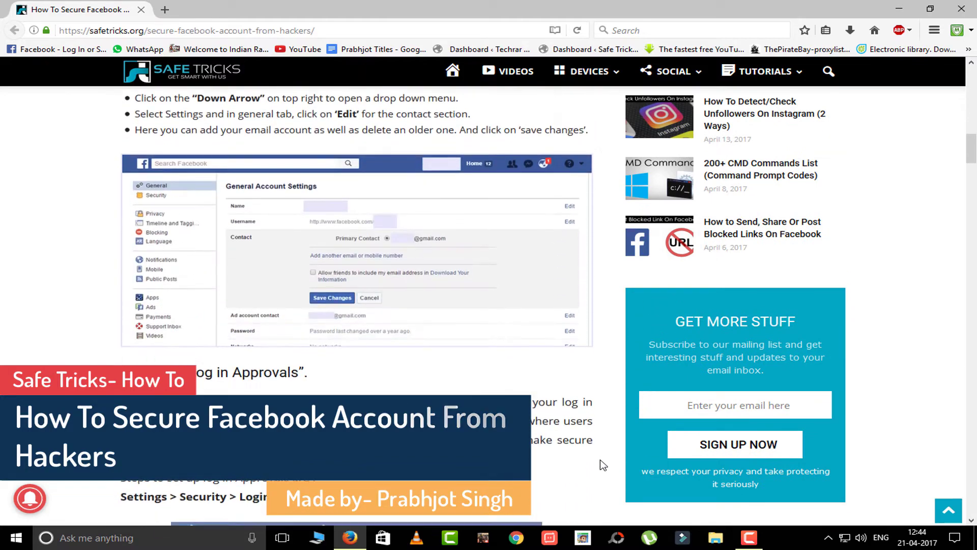
pyautogui.scroll(-14, 603, 466)
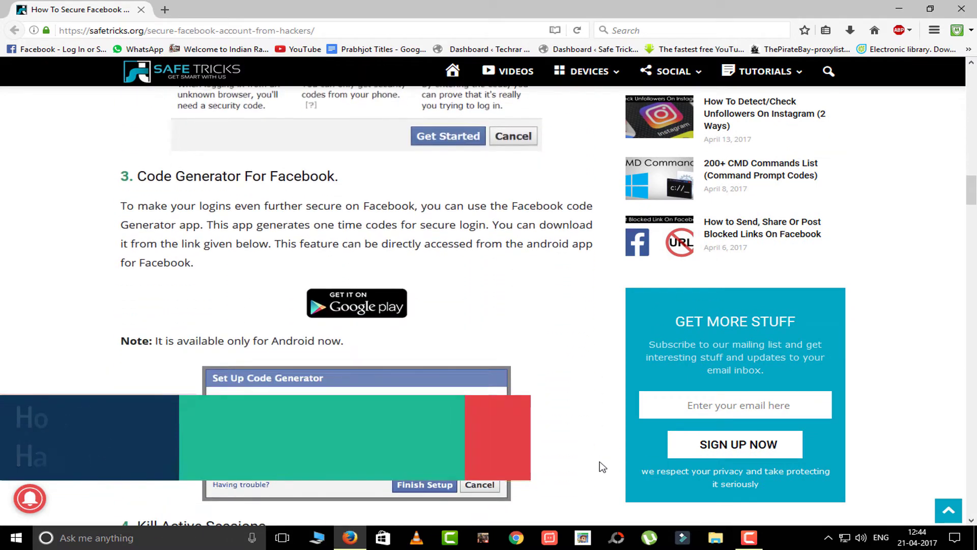
pyautogui.scroll(-12, 357, 306)
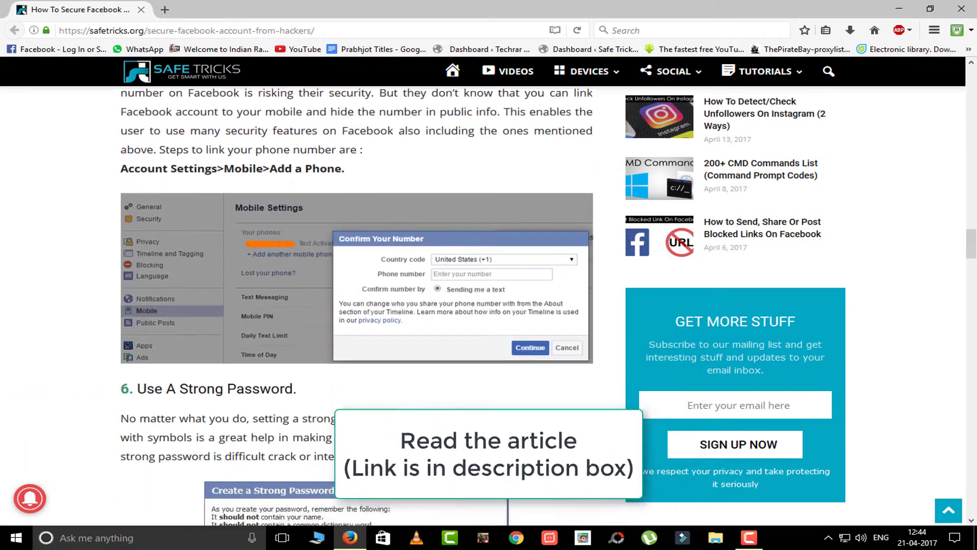
pyautogui.scroll(-14, 357, 306)
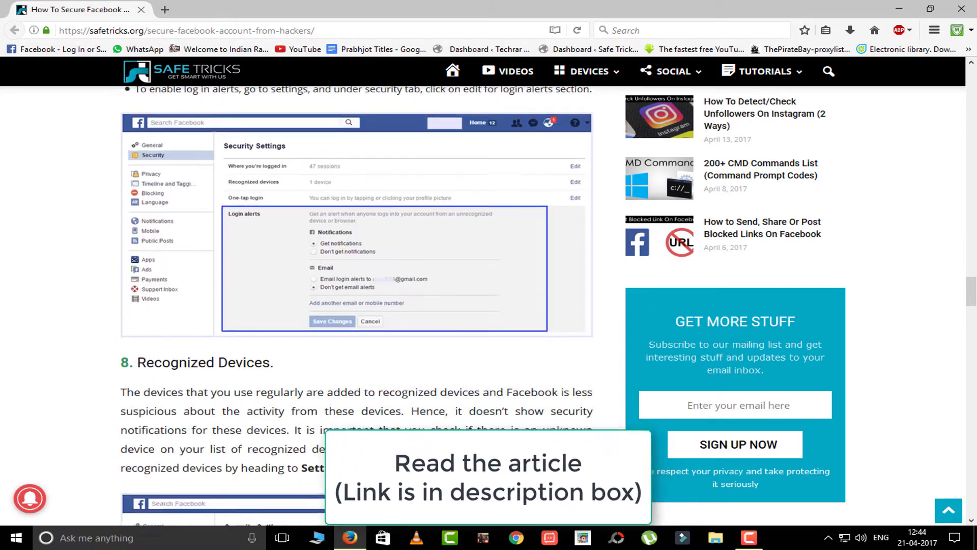
pyautogui.scroll(-15, 599, 469)
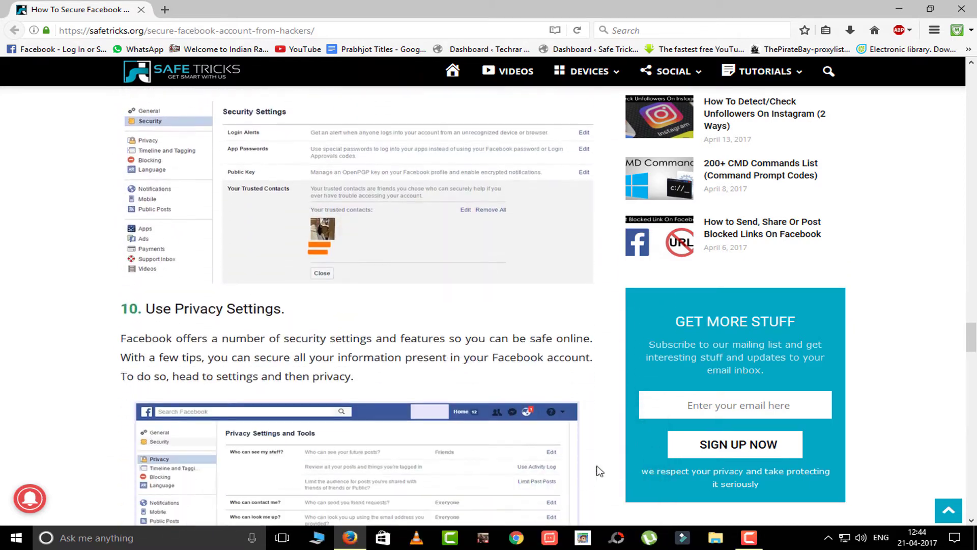
pyautogui.scroll(-10, 600, 469)
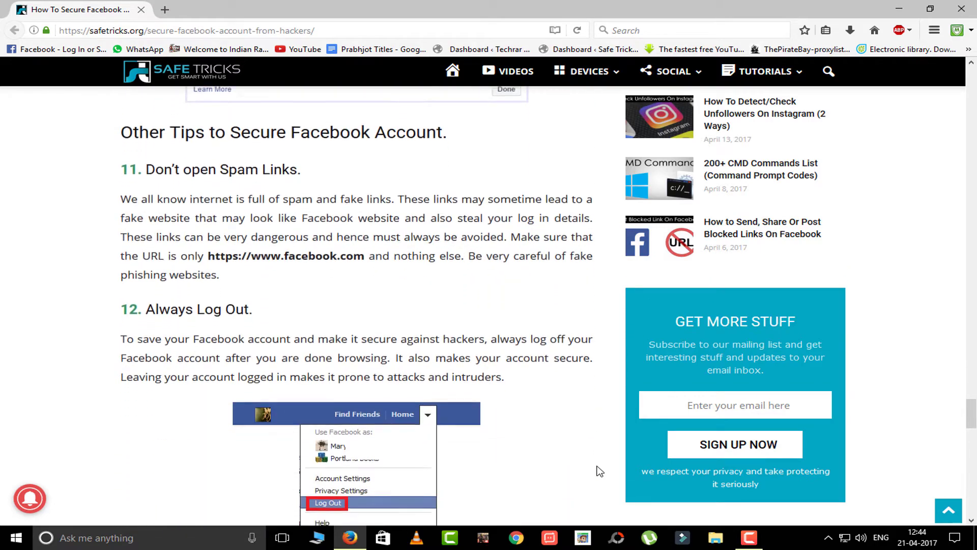
pyautogui.scroll(-10, 600, 470)
pyautogui.scroll(-3, 599, 470)
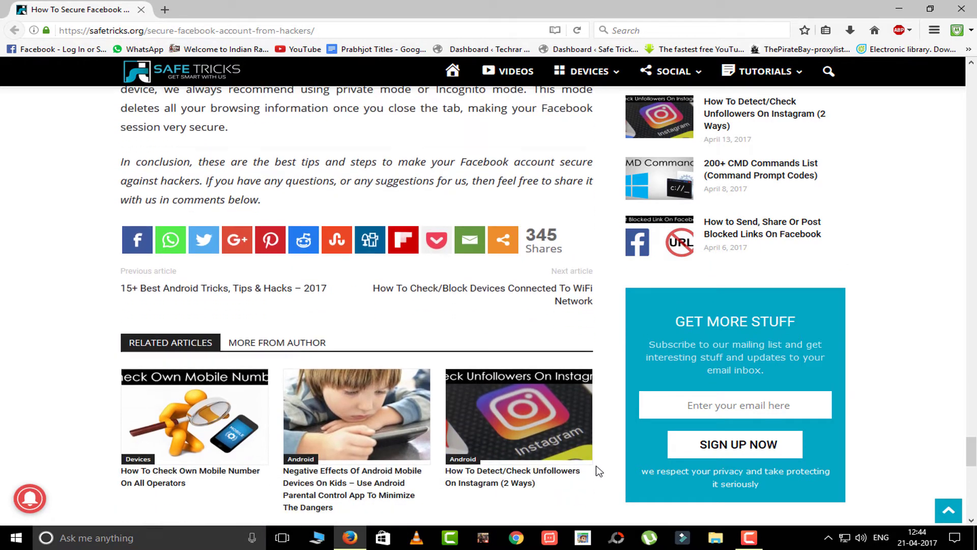
pyautogui.scroll(20, 600, 470)
pyautogui.scroll(15, 600, 470)
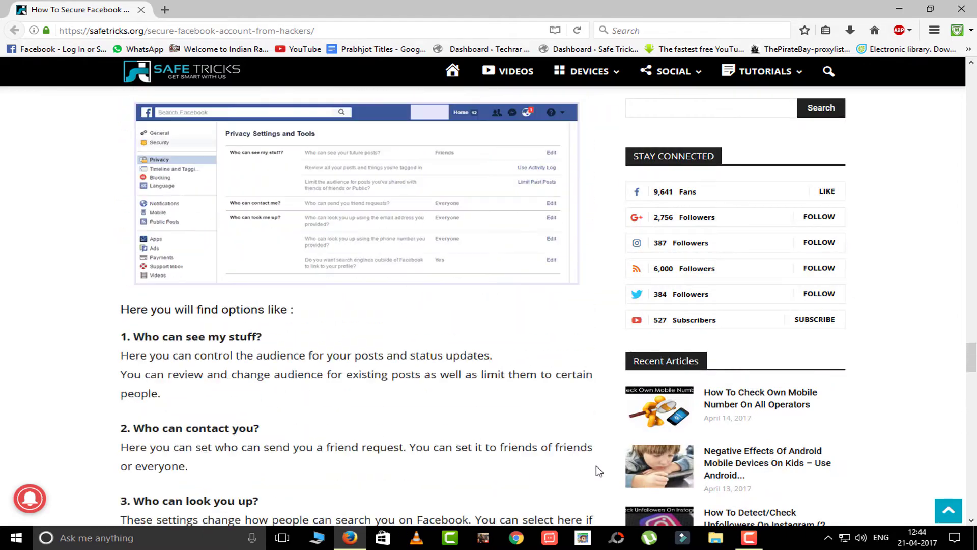
pyautogui.scroll(15, 600, 470)
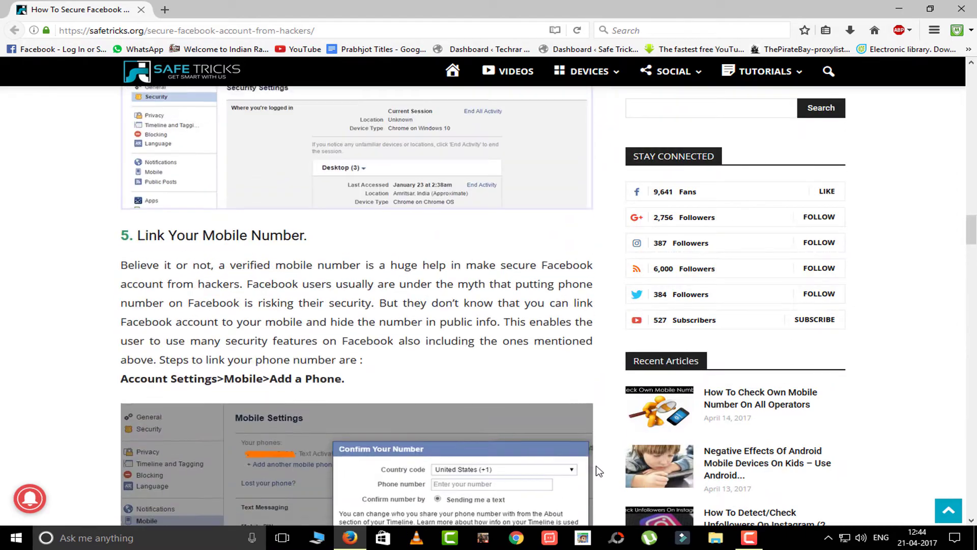
pyautogui.scroll(15, 599, 470)
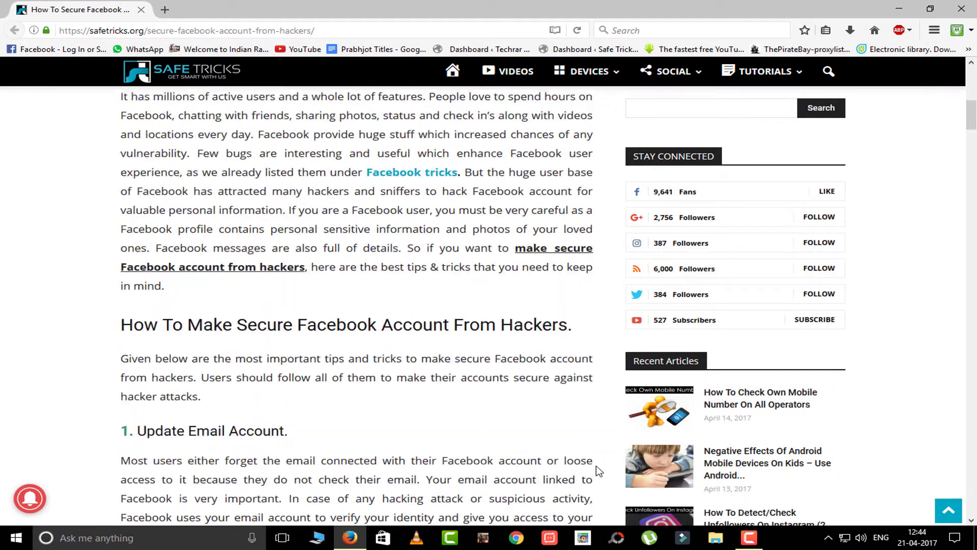
pyautogui.scroll(-6, 600, 470)
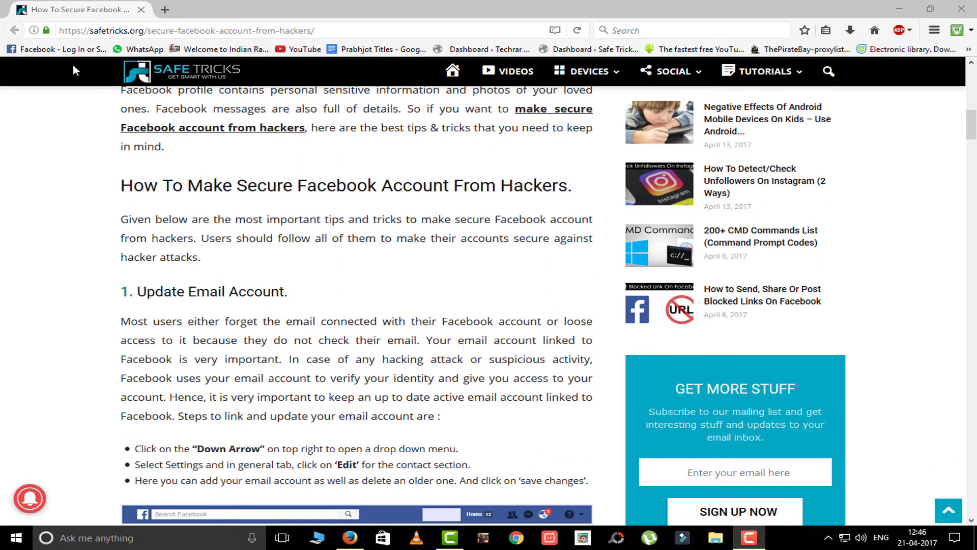
# Open Facebook in a new tab and open the Contact entry of the General Account Settings for editing.
pyautogui.middleClick(79, 50)
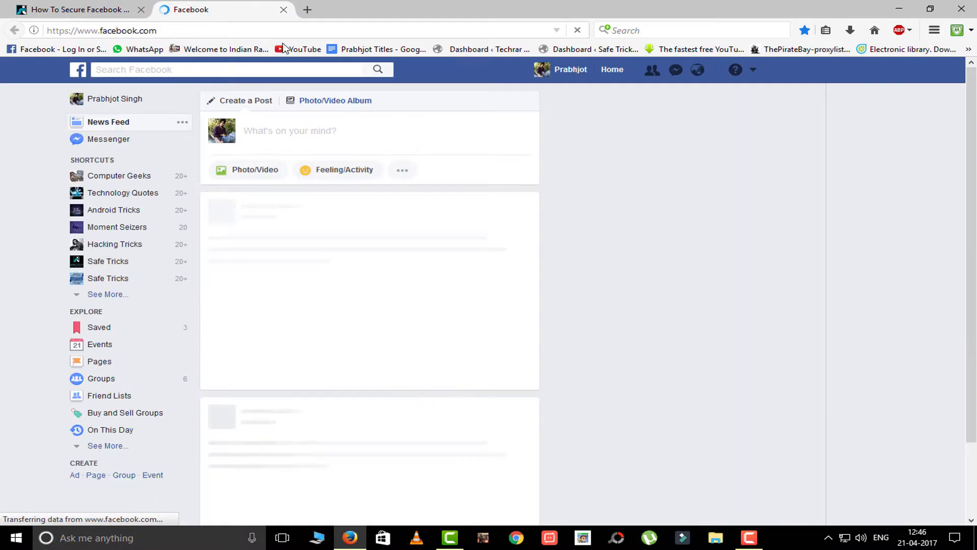
pyautogui.click(754, 71)
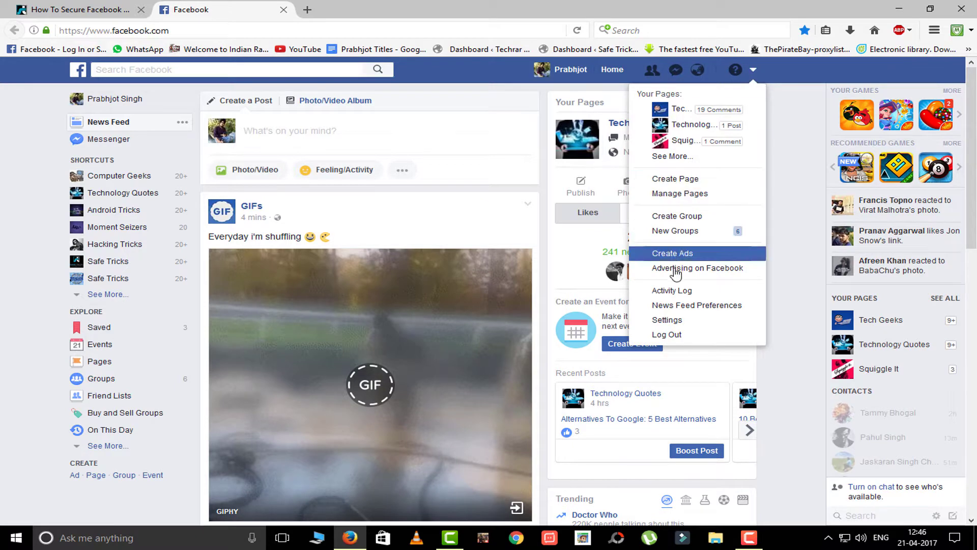
pyautogui.click(668, 320)
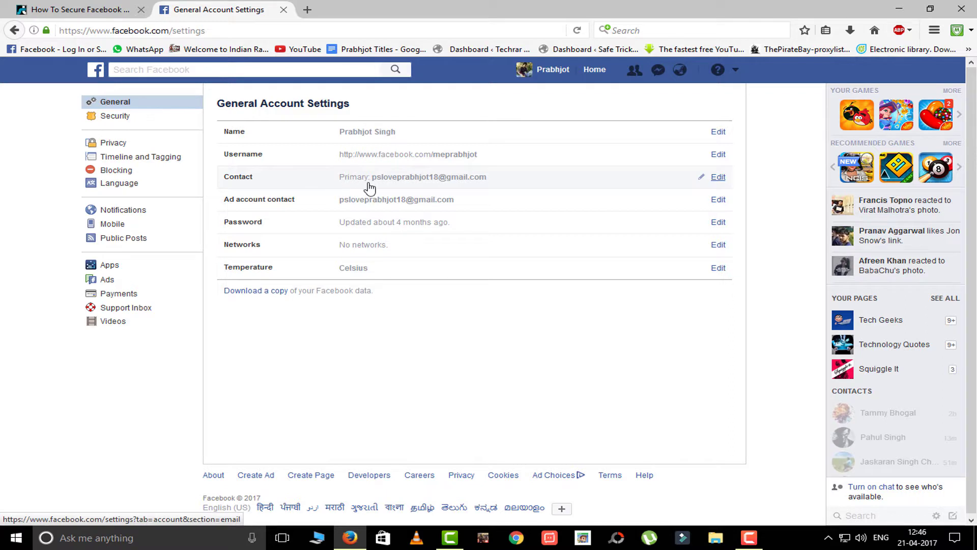
pyautogui.click(719, 178)
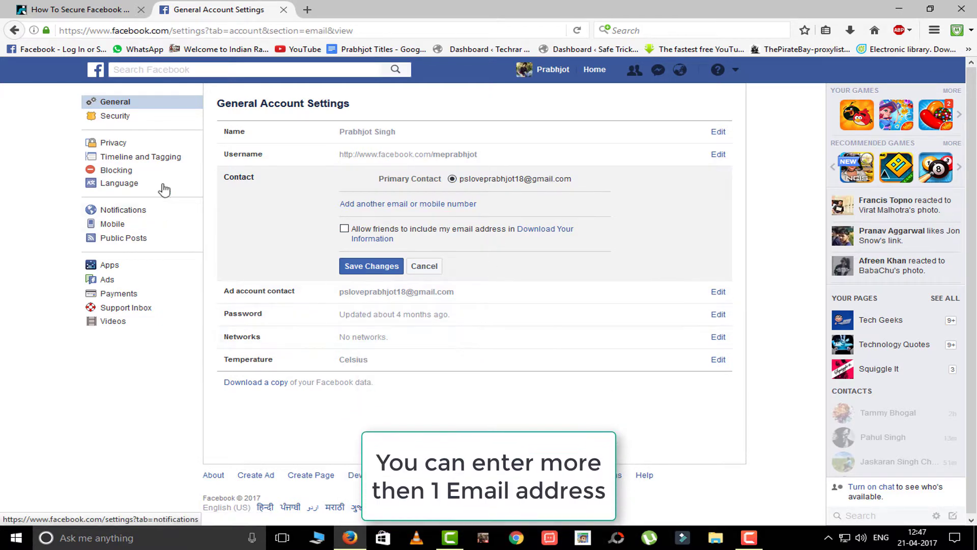
# Set the security Login Alerts to also email the primary address, and save the change by re-entering the account password.
pyautogui.click(115, 116)
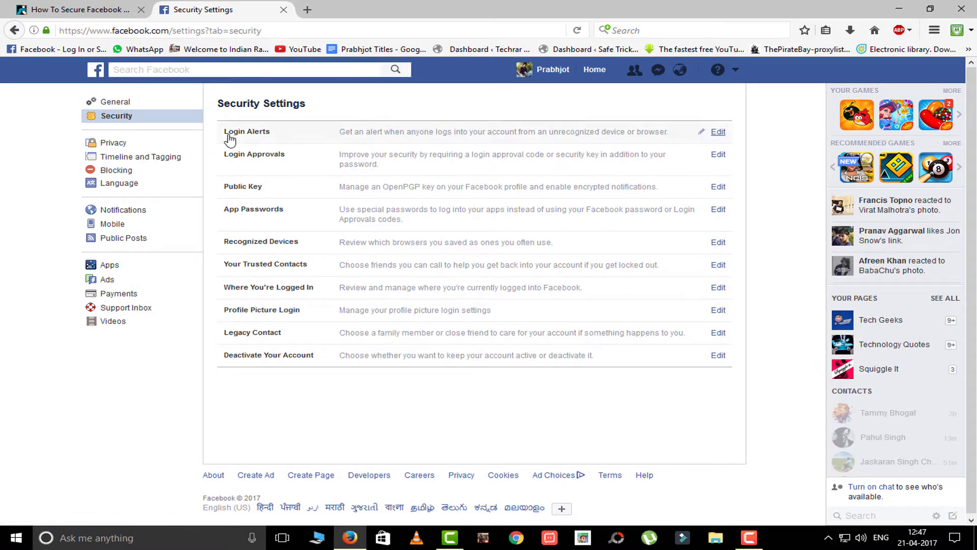
pyautogui.click(718, 132)
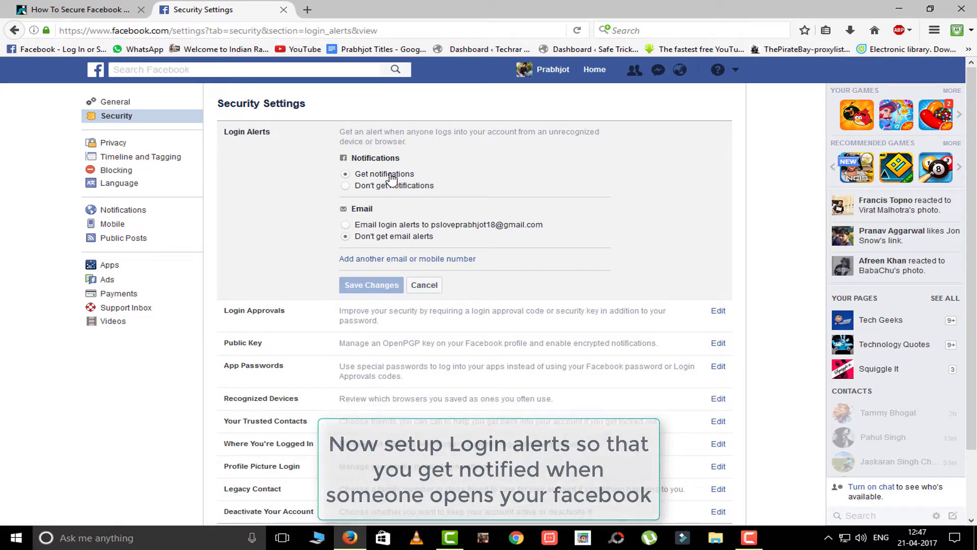
pyautogui.click(376, 226)
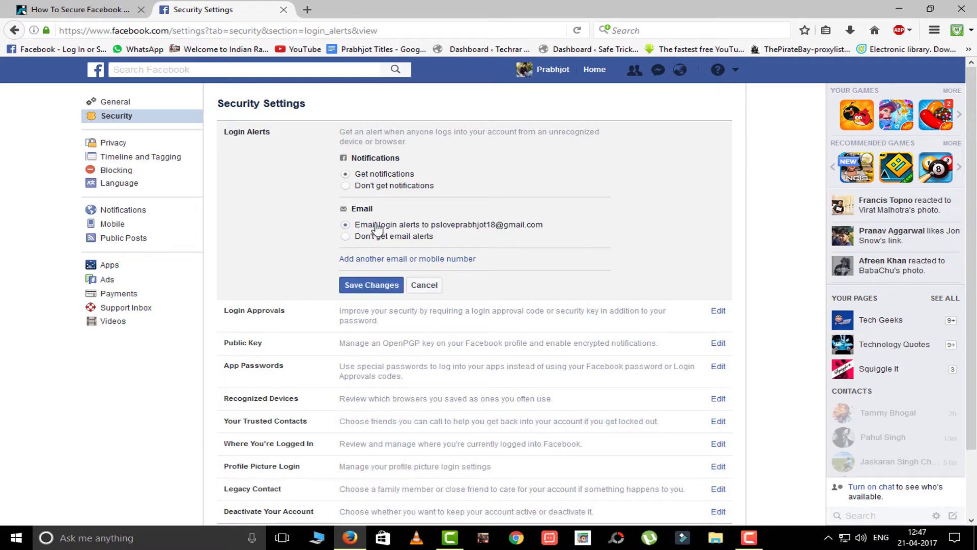
pyautogui.click(368, 289)
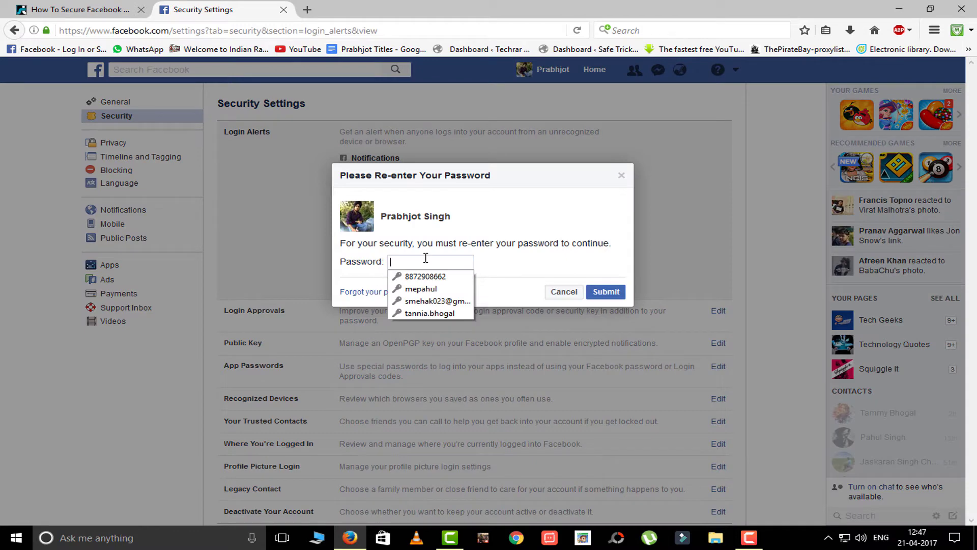
pyautogui.click(425, 258)
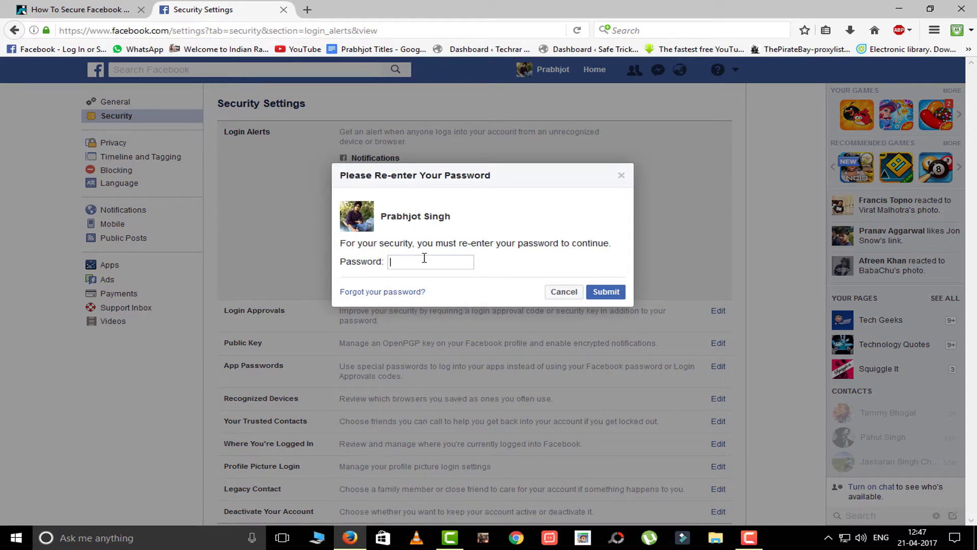
pyautogui.press('Return')
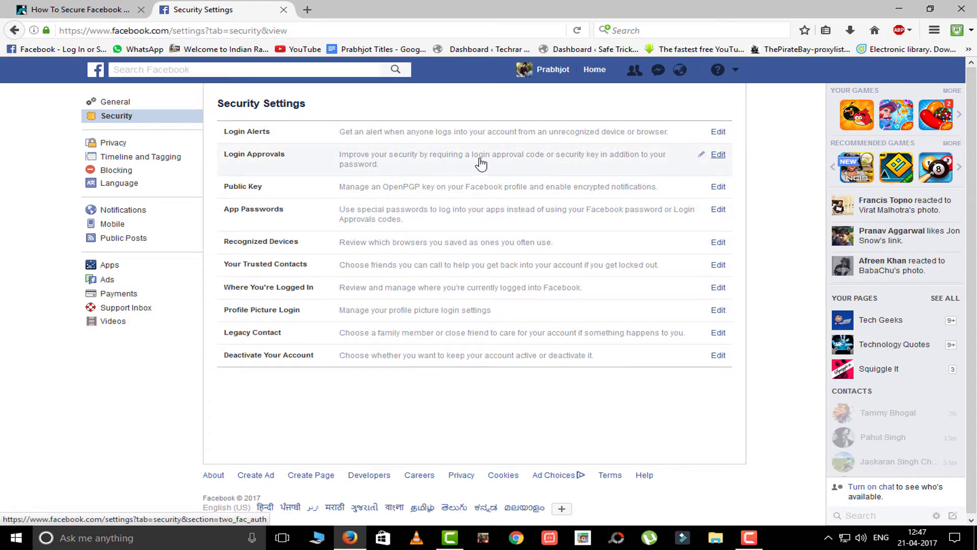
# Enable Two-Factor Authentication under Login Approvals, keeping the seven-day option for disabling without a second factor, and dismiss the confirmation.
pyautogui.click(593, 162)
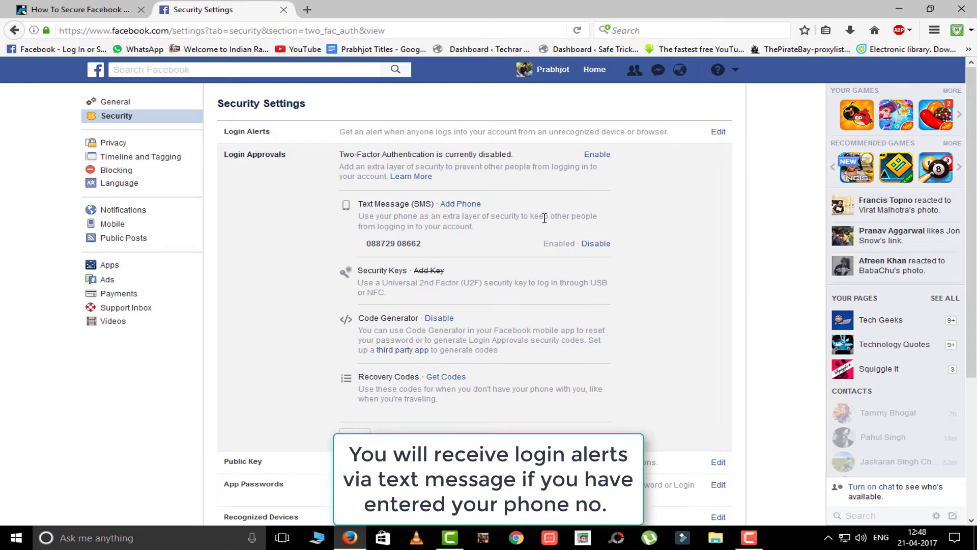
pyautogui.click(607, 160)
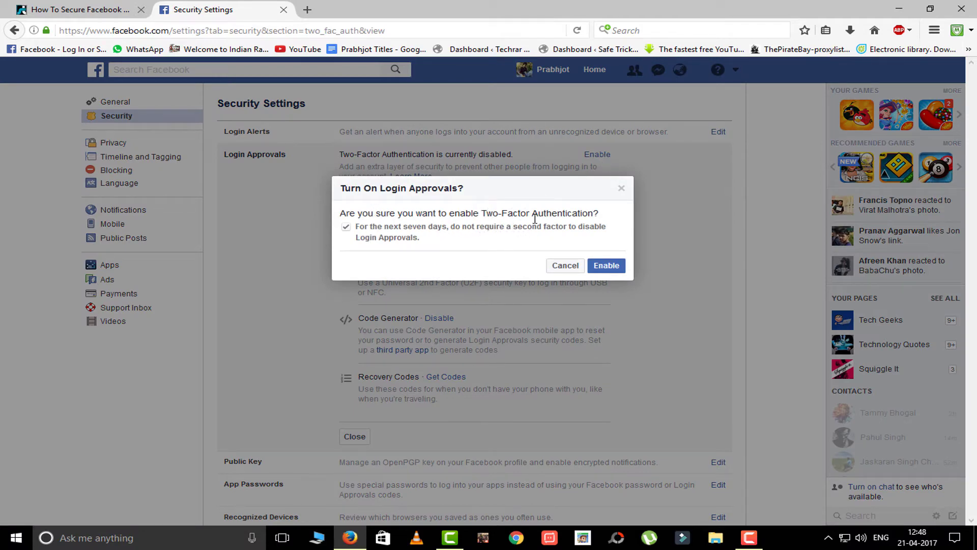
pyautogui.click(607, 262)
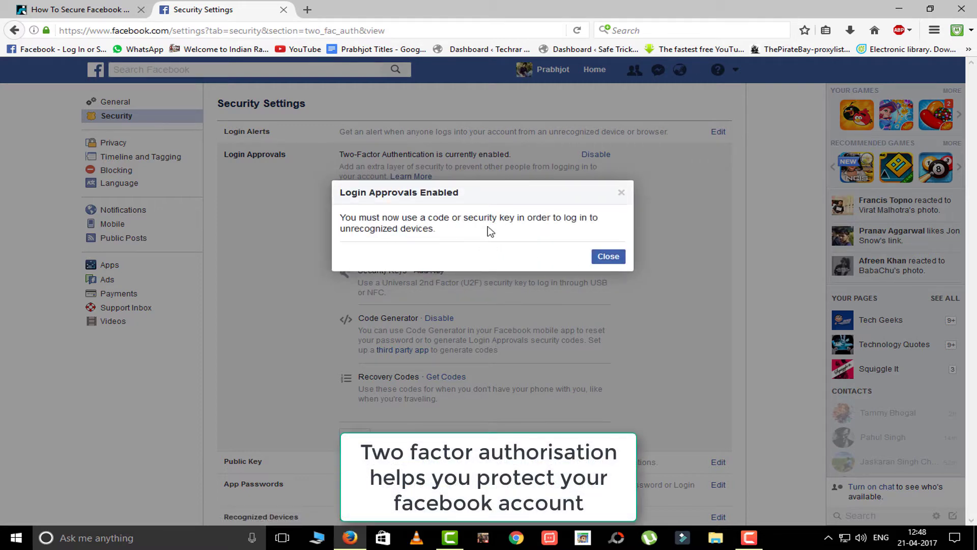
pyautogui.click(607, 256)
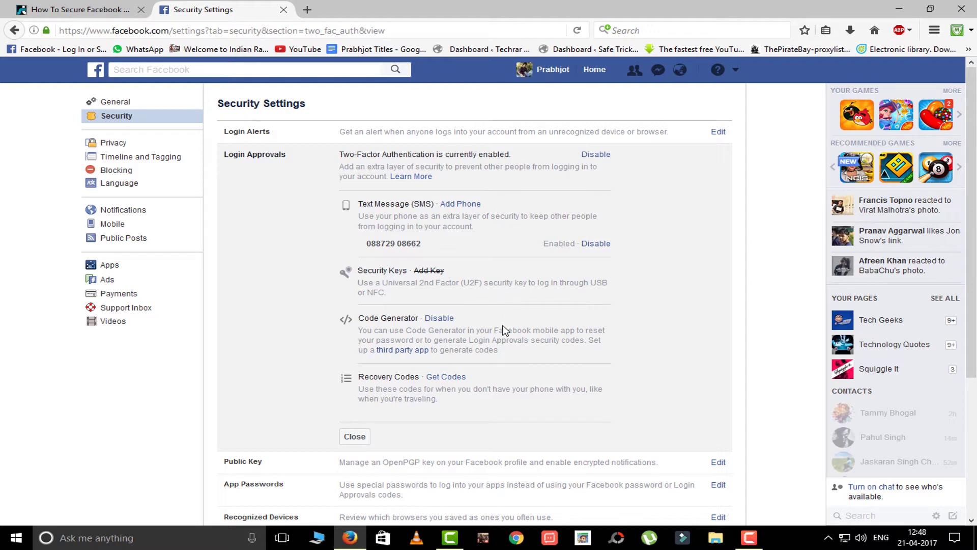
# Remove Facebook for Android and both Samsung Browser on Samsung Galaxy S5 entries from Recognized Devices, and save the changes.
pyautogui.scroll(-2, 504, 330)
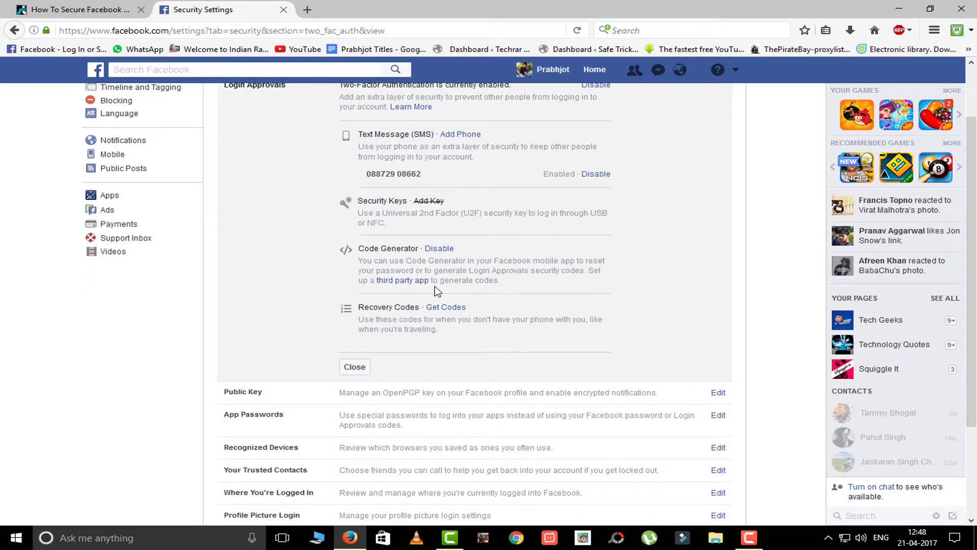
pyautogui.scroll(-2, 482, 300)
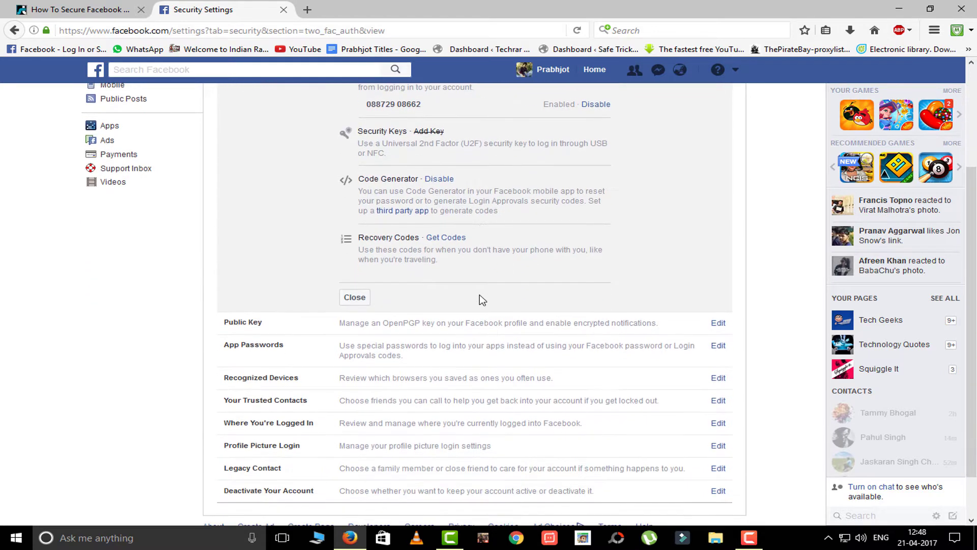
pyautogui.scroll(4, 482, 300)
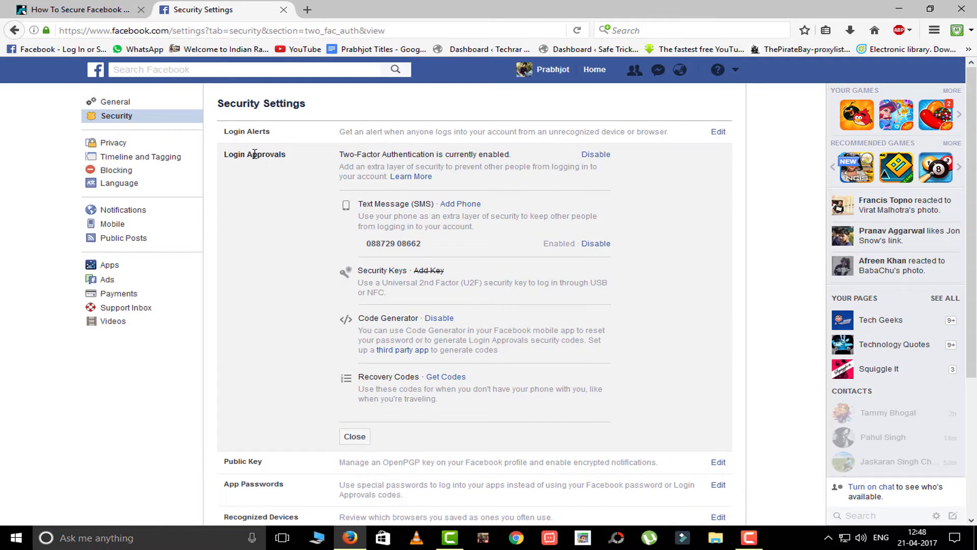
pyautogui.scroll(-4, 531, 332)
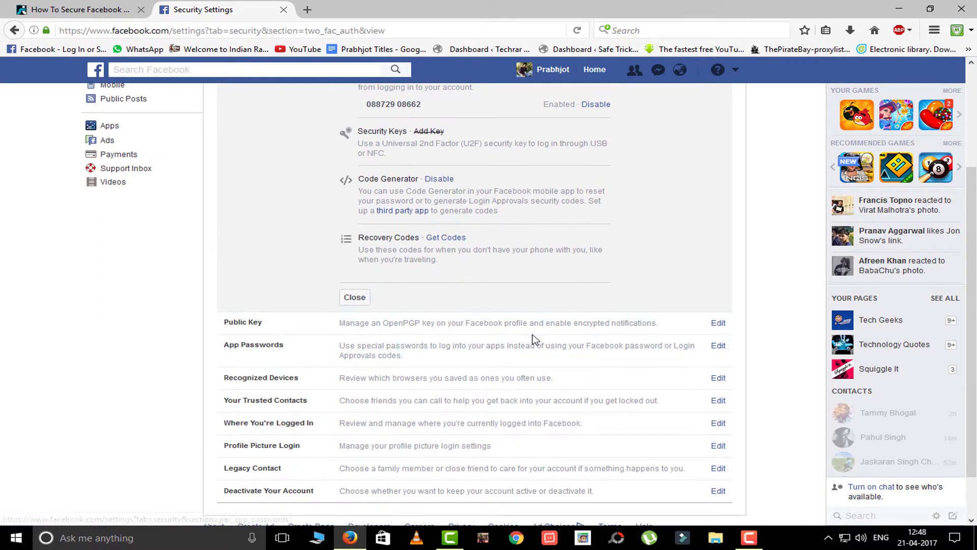
pyautogui.scroll(-2, 525, 350)
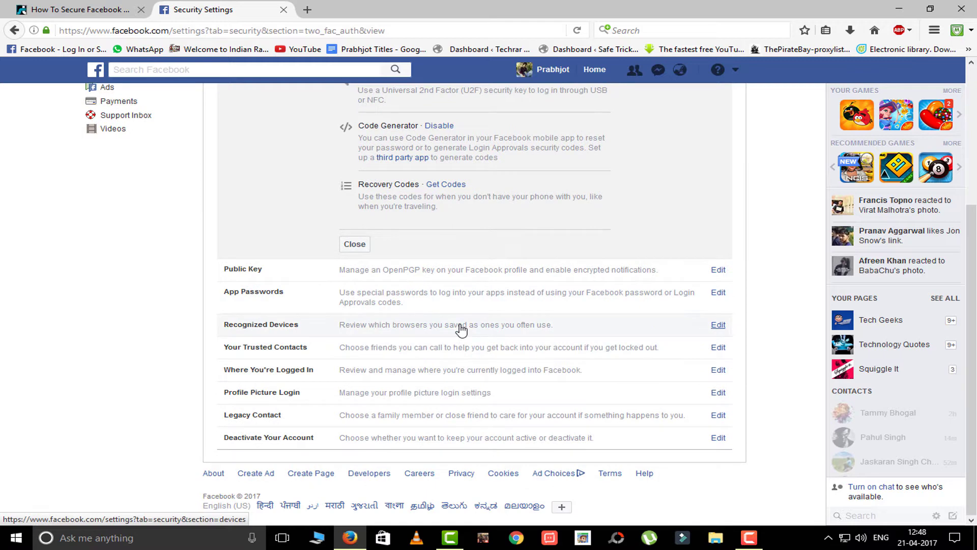
pyautogui.click(463, 330)
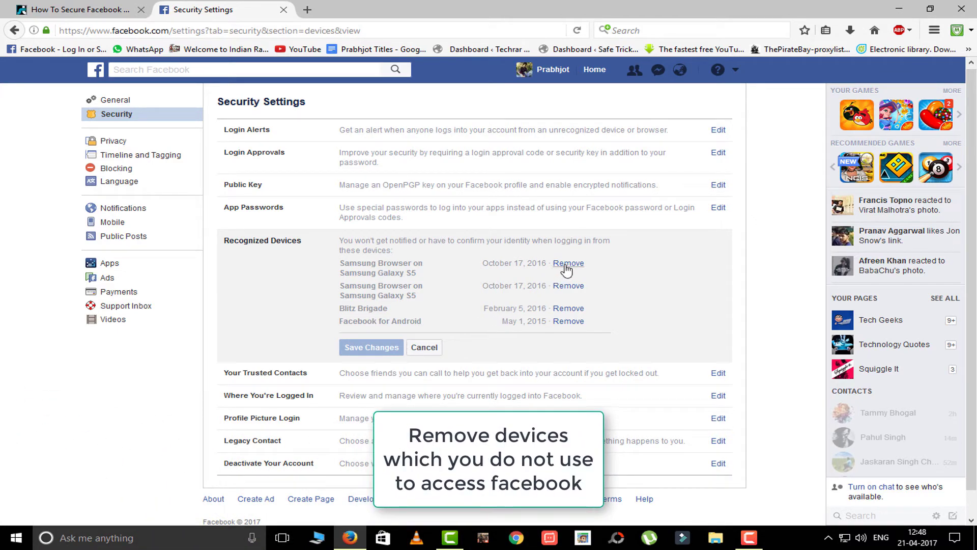
pyautogui.click(564, 321)
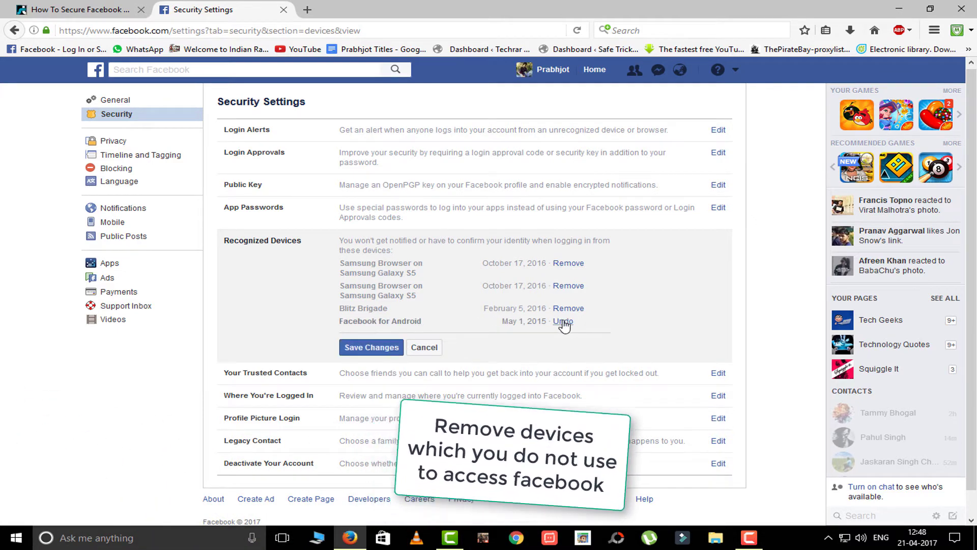
pyautogui.click(574, 288)
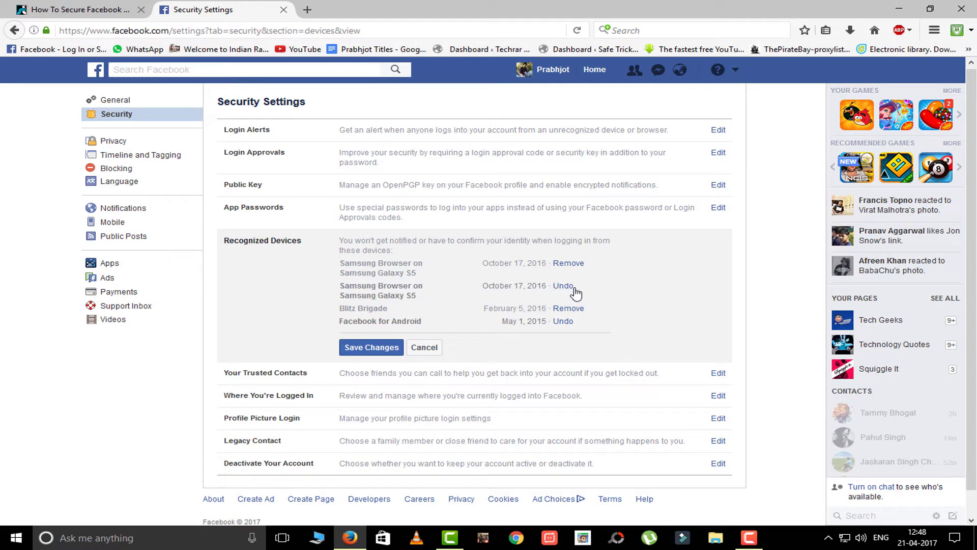
pyautogui.click(578, 264)
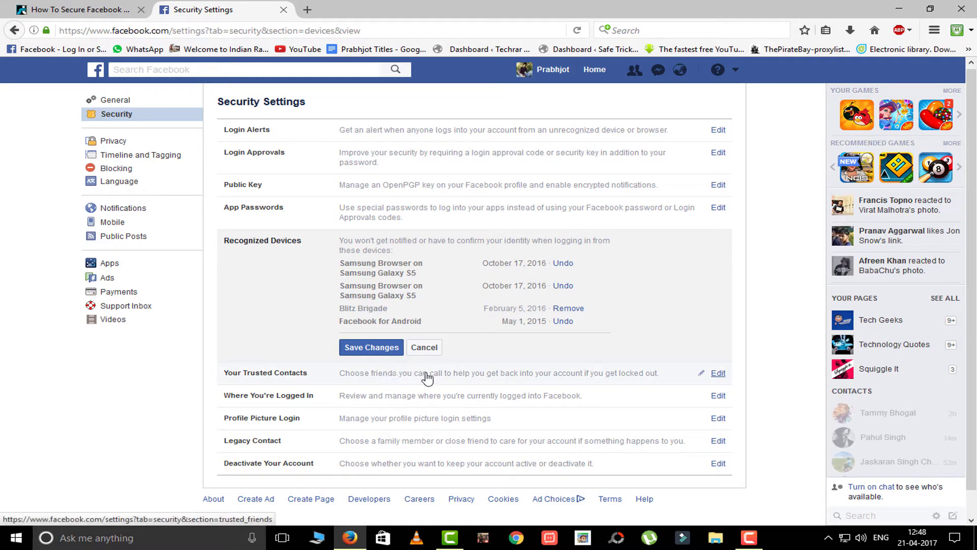
pyautogui.click(361, 354)
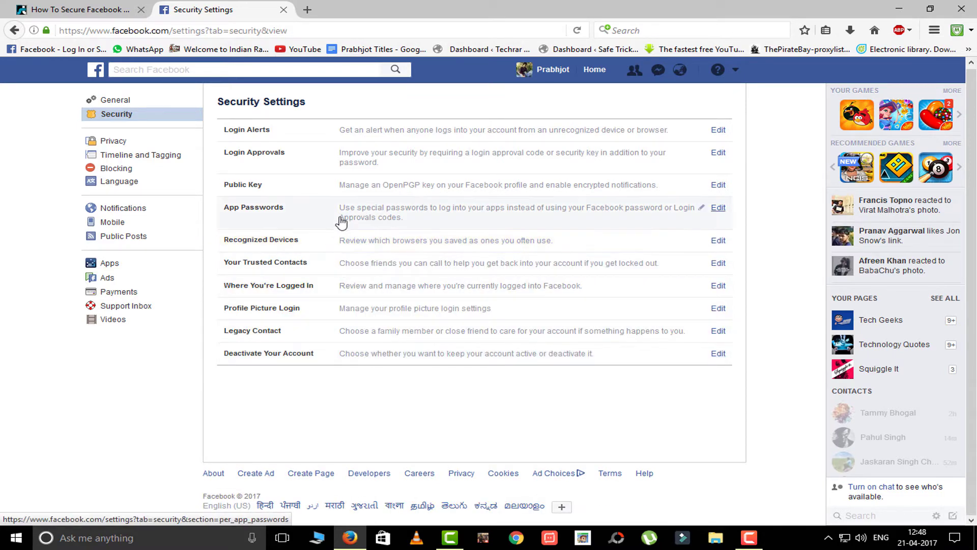
# Choose three friends as Trusted Contacts for account recovery and confirm the selection.
pyautogui.click(416, 270)
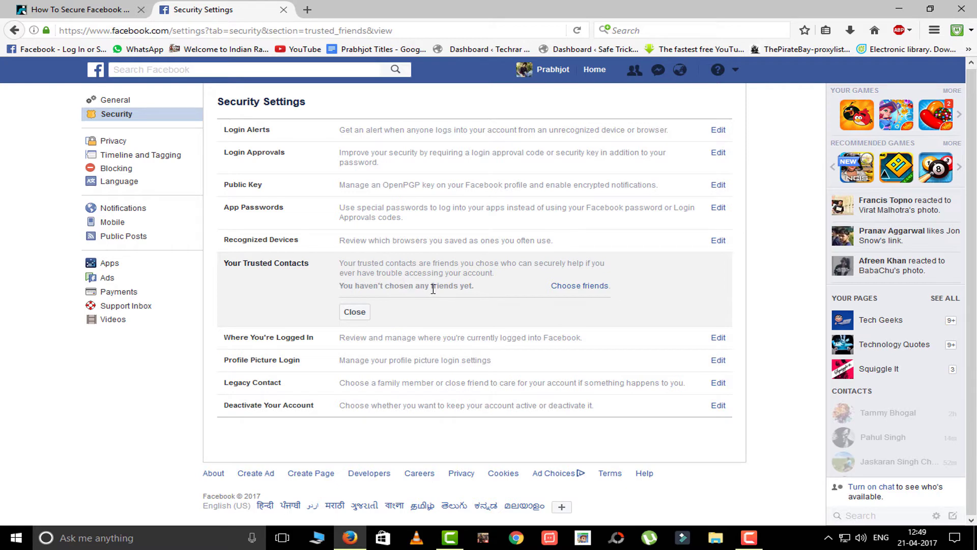
pyautogui.click(559, 286)
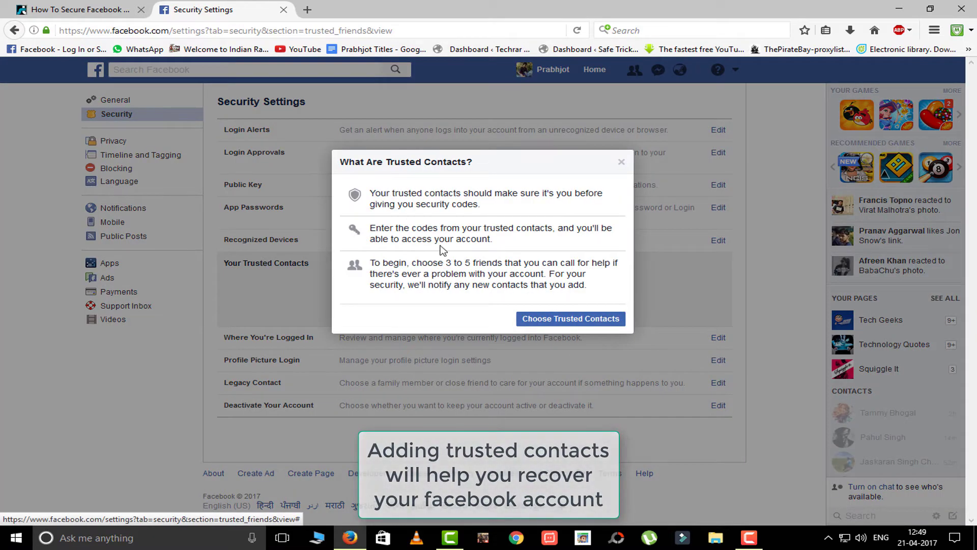
pyautogui.click(579, 320)
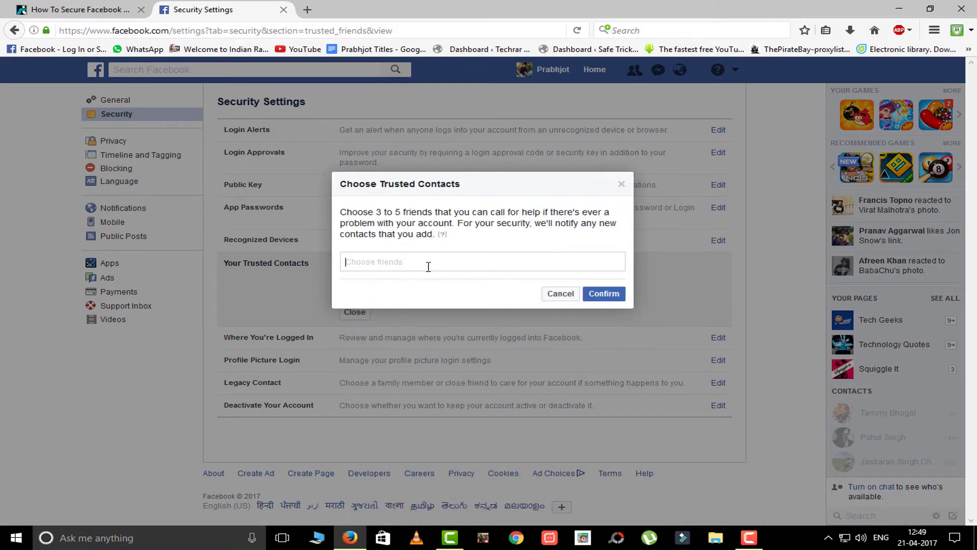
pyautogui.write('tammy')
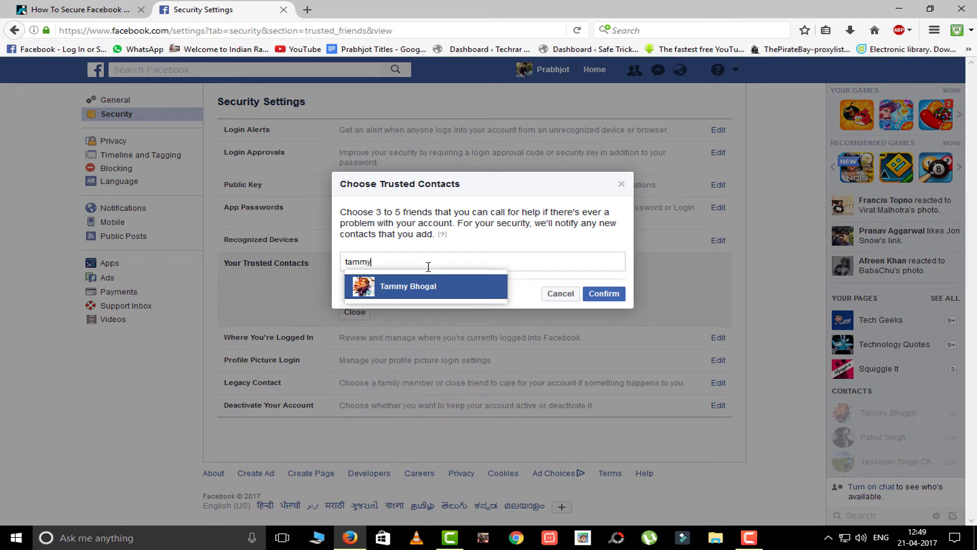
pyautogui.press('Return')
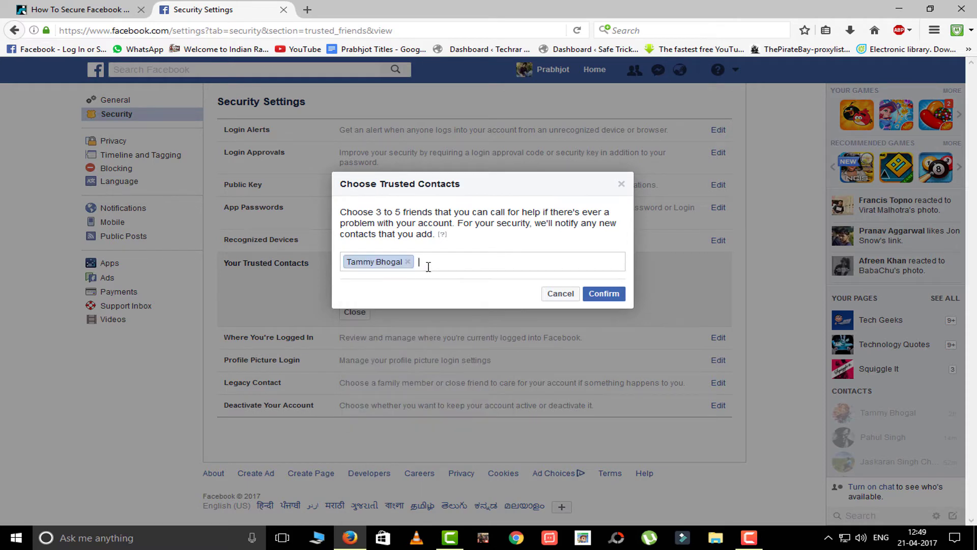
pyautogui.write('al Ama')
pyautogui.write('n')
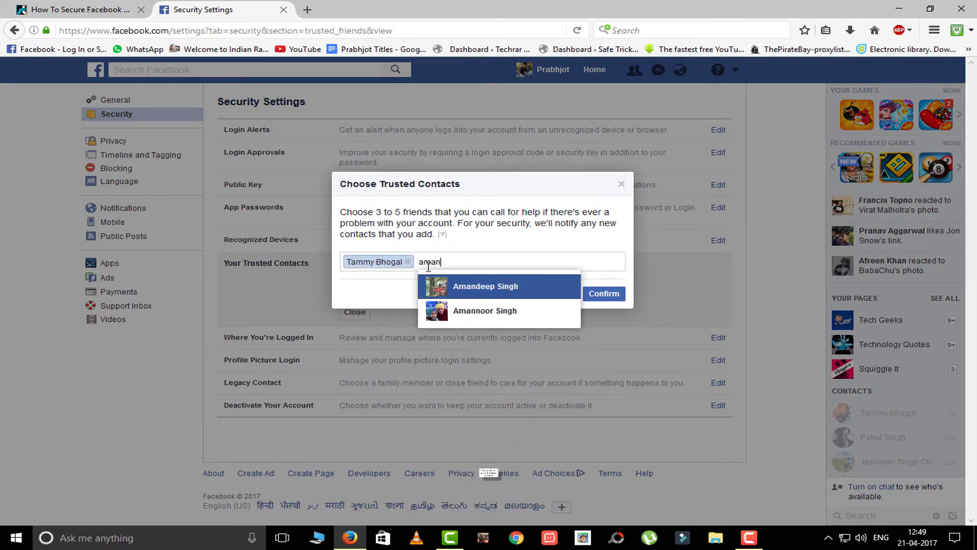
pyautogui.press('Return')
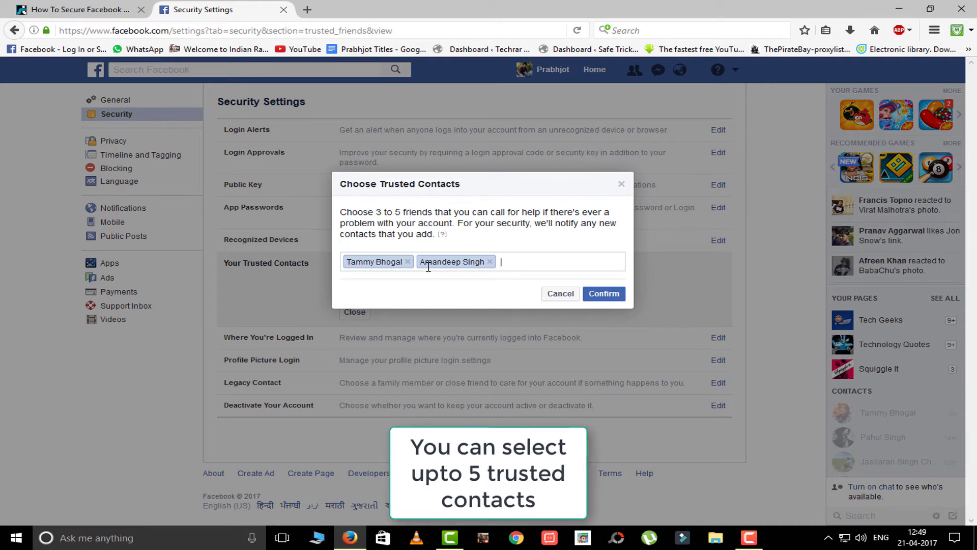
pyautogui.click(600, 295)
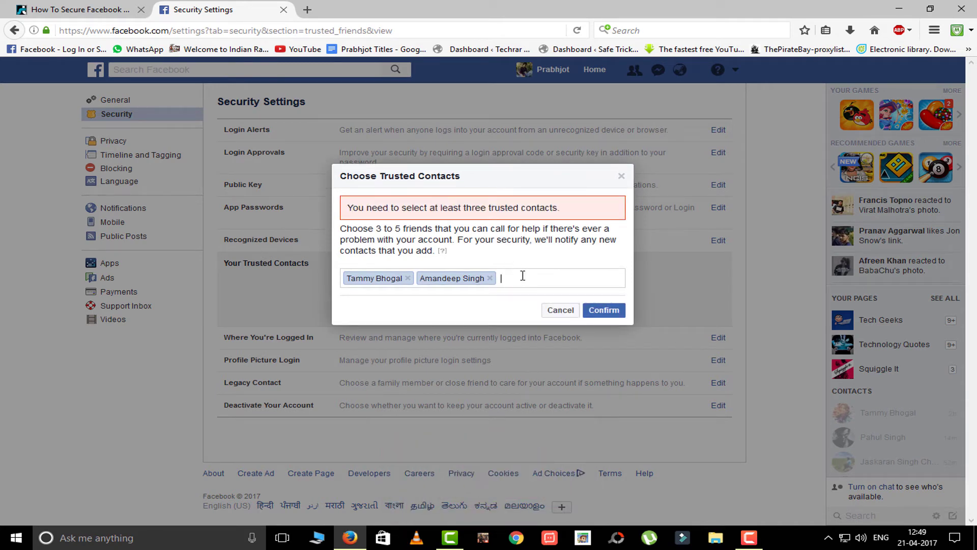
pyautogui.write('param')
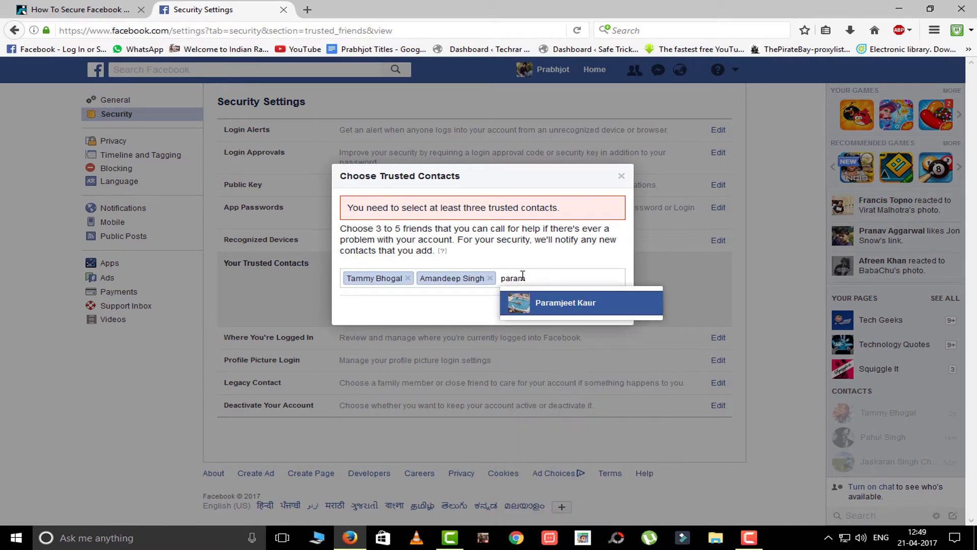
pyautogui.press('Return')
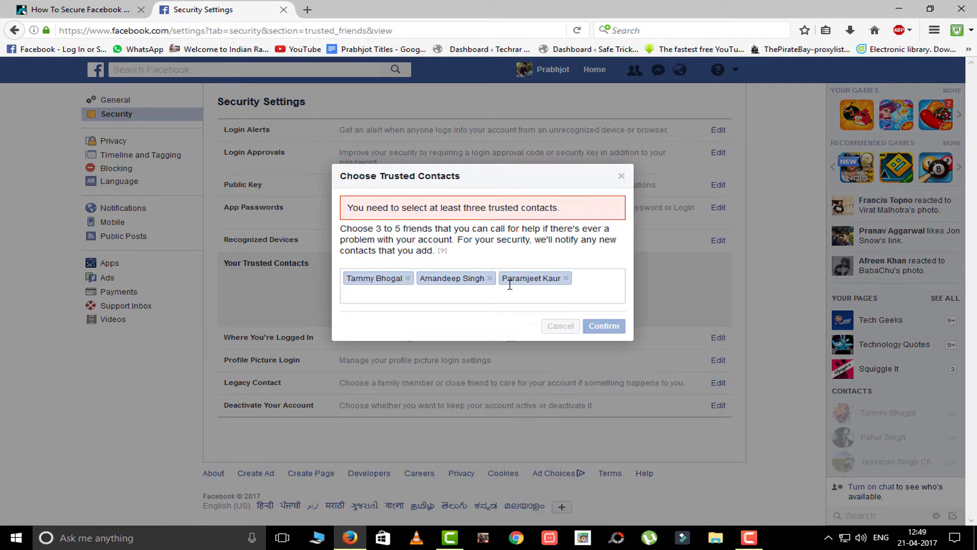
pyautogui.click(601, 326)
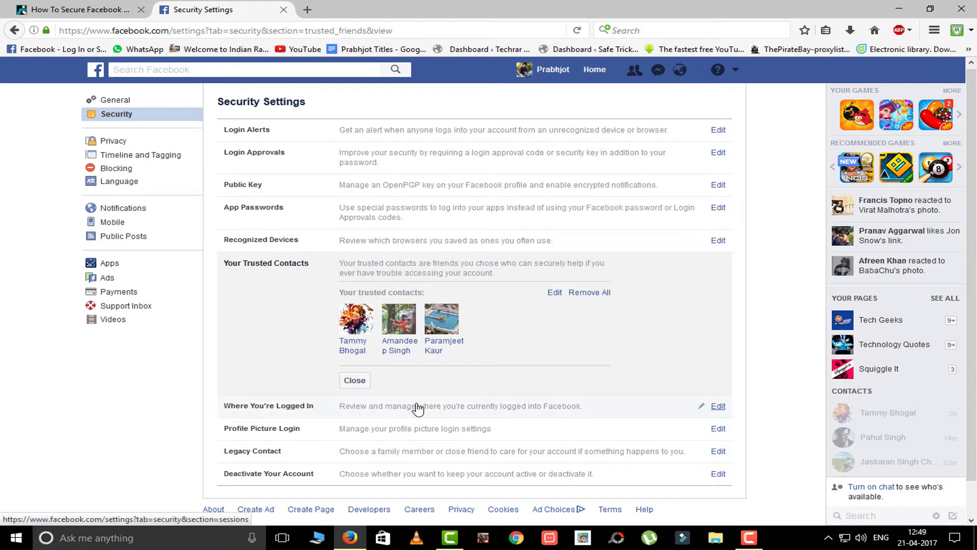
# Under Where You're Logged In, end the ten Facebook for Android sessions last accessed between January 20 and April 6.
pyautogui.click(616, 400)
pyautogui.scroll(-5, 616, 393)
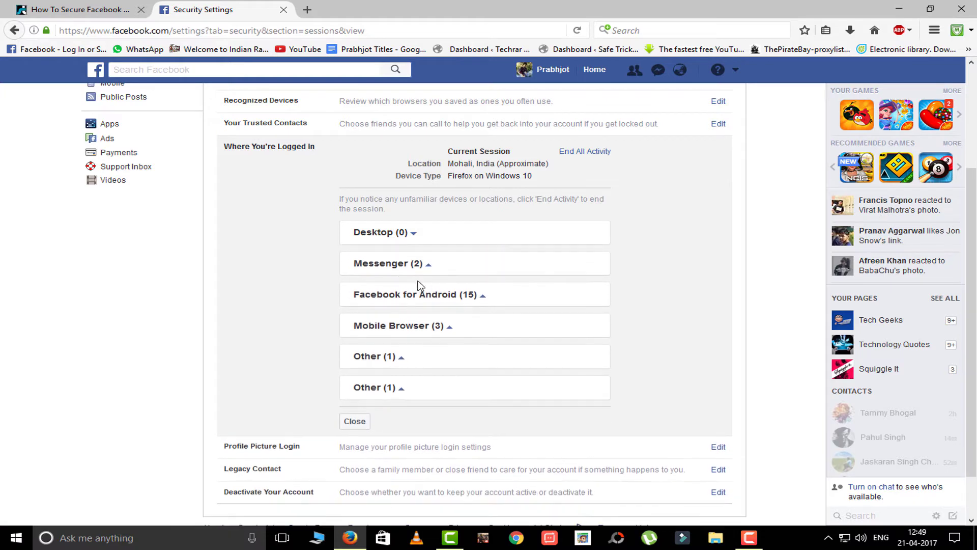
pyautogui.click(405, 294)
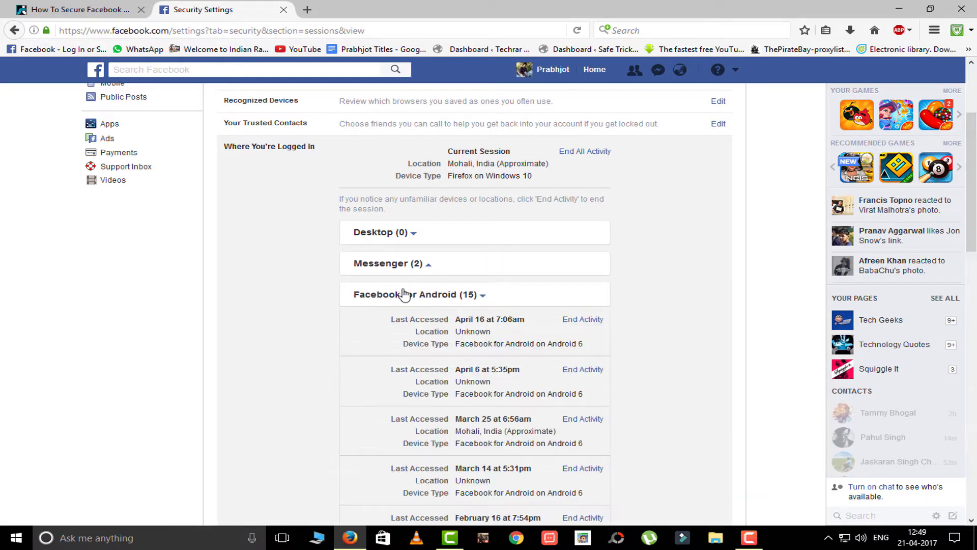
pyautogui.scroll(-8, 569, 370)
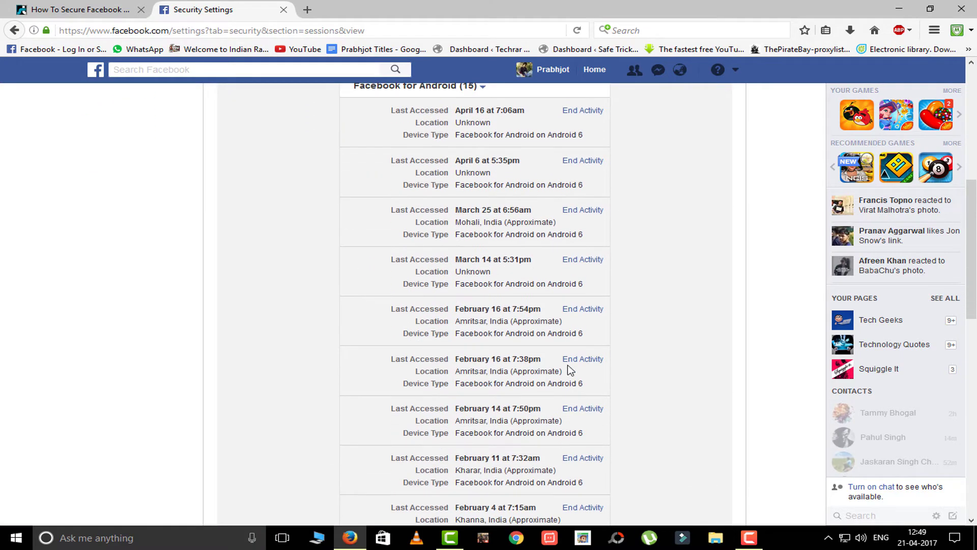
pyautogui.scroll(8, 568, 370)
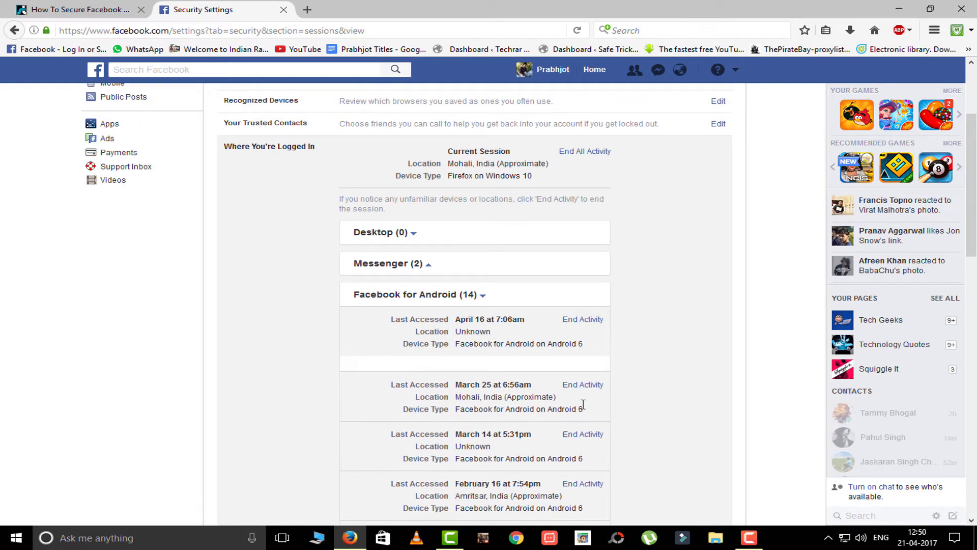
pyautogui.click(584, 370)
pyautogui.click(586, 372)
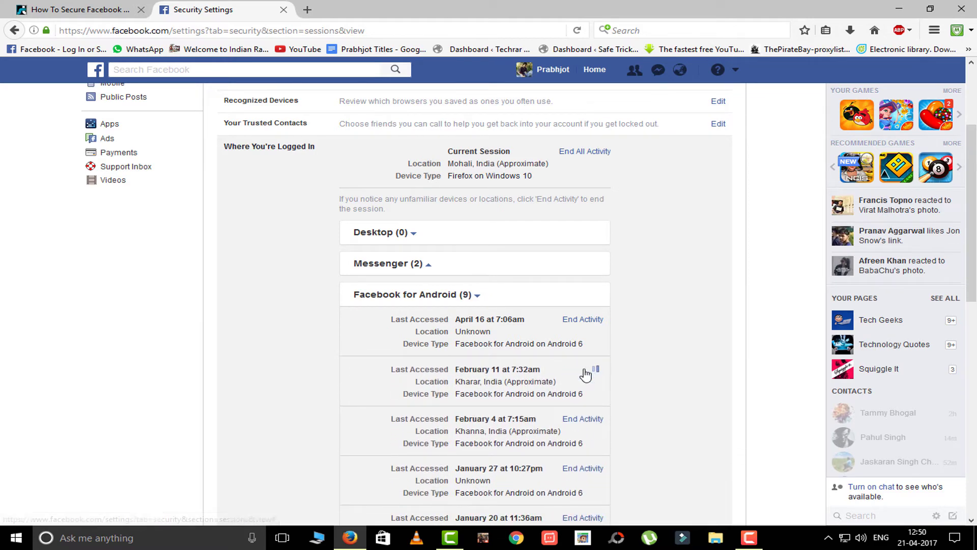
pyautogui.click(586, 375)
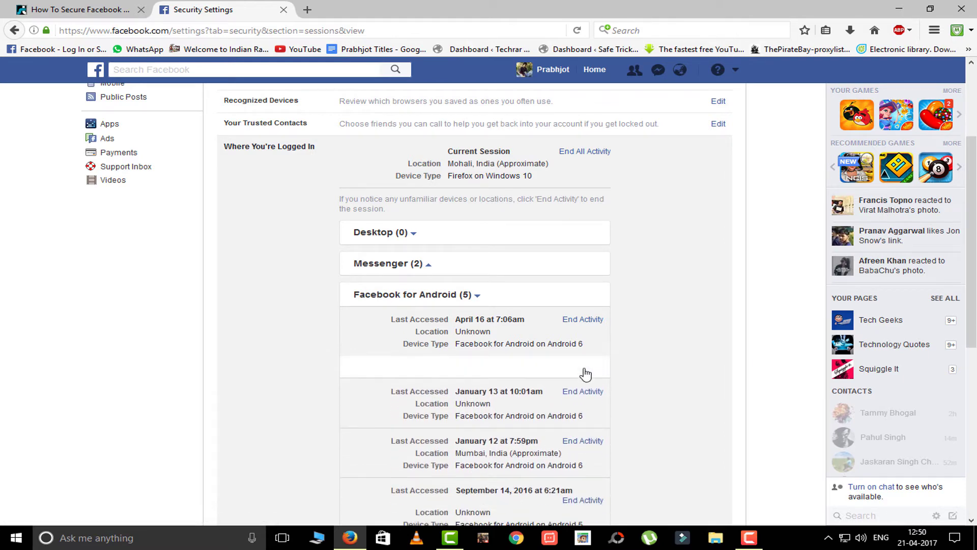
# Collapse the Facebook for Android session list and end every session in the Mobile Browser group.
pyautogui.scroll(-4, 585, 375)
pyautogui.scroll(3, 338, 212)
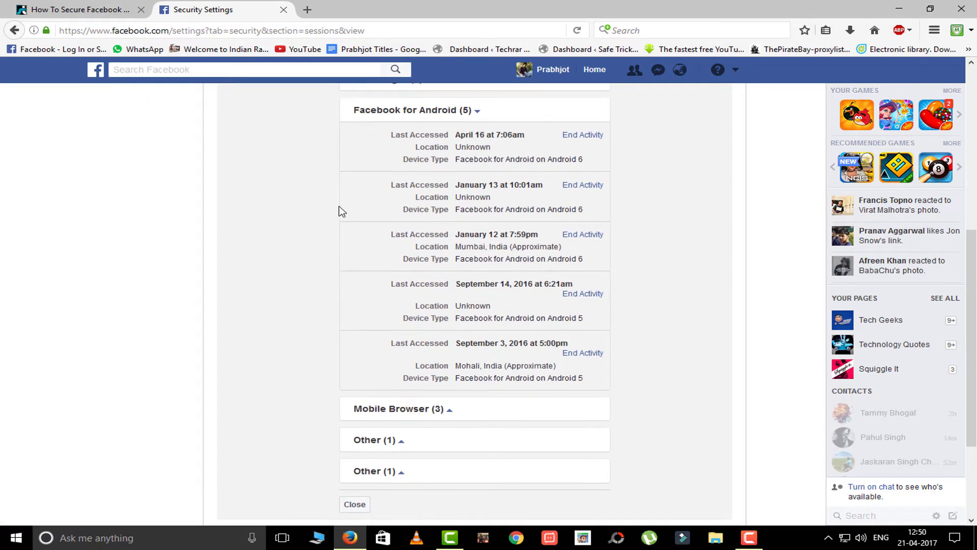
pyautogui.click(378, 162)
pyautogui.click(377, 277)
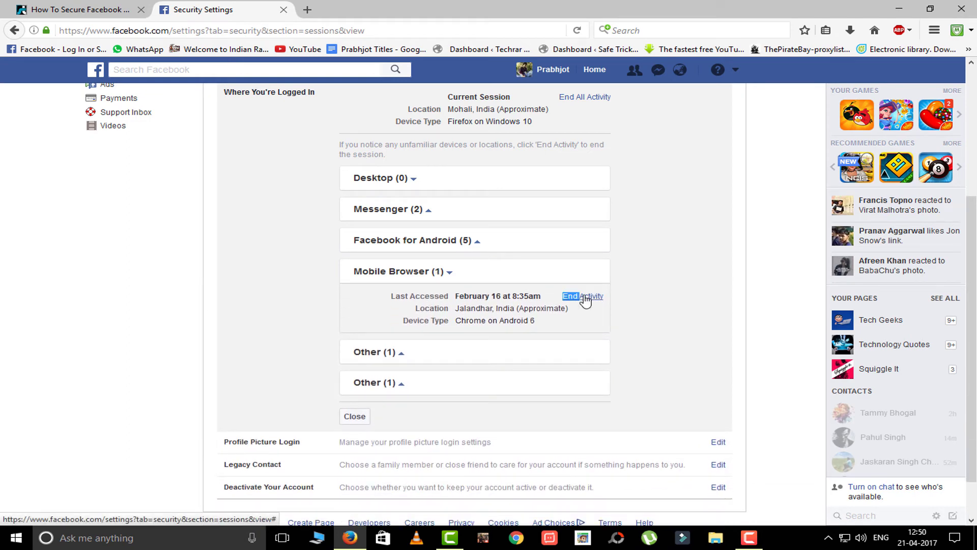
pyautogui.click(381, 275)
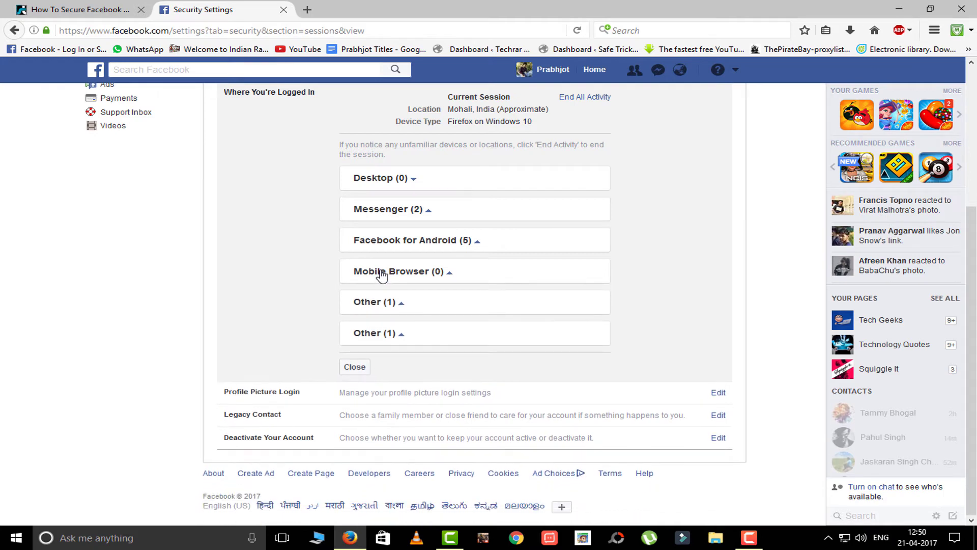
# End the Page Manager for Android session and the Android session in the two Other groups.
pyautogui.click(384, 303)
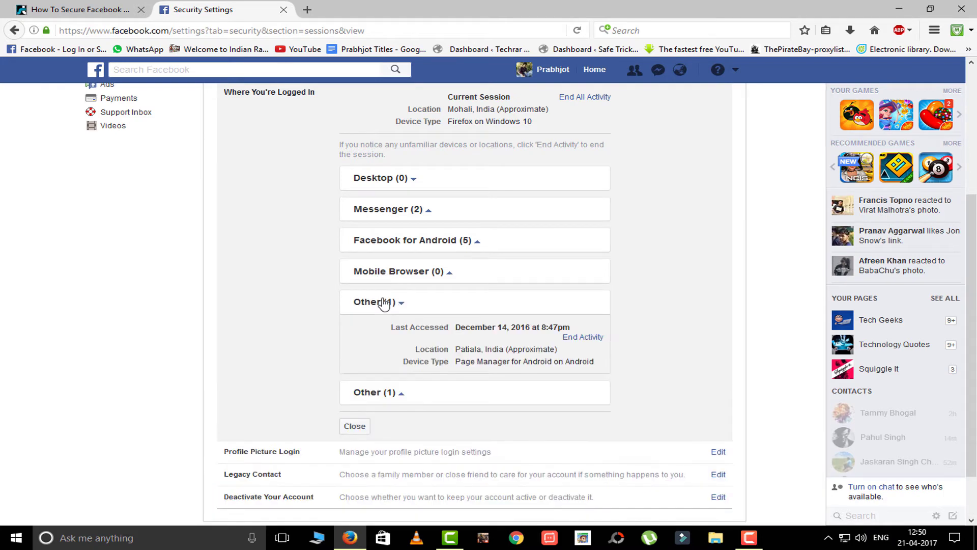
pyautogui.click(575, 337)
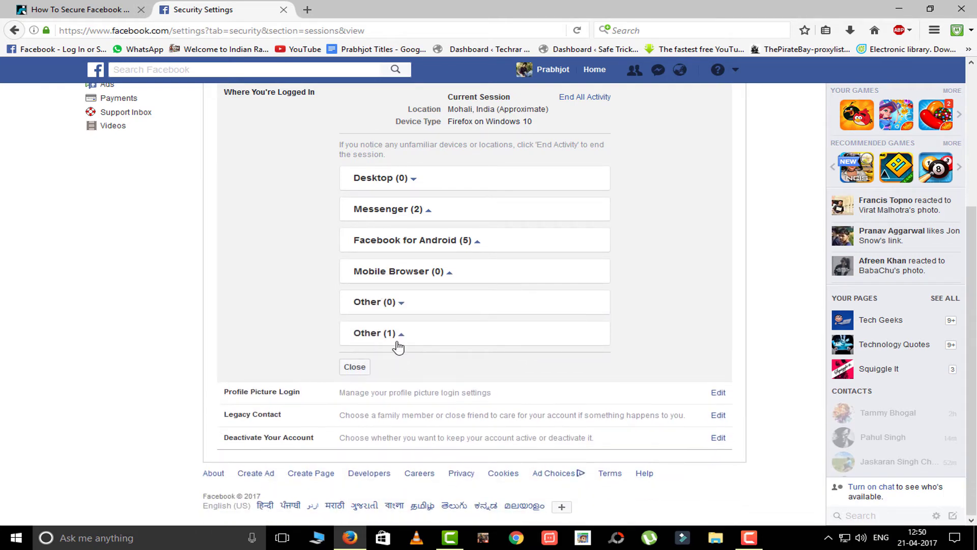
pyautogui.click(398, 345)
pyautogui.click(585, 368)
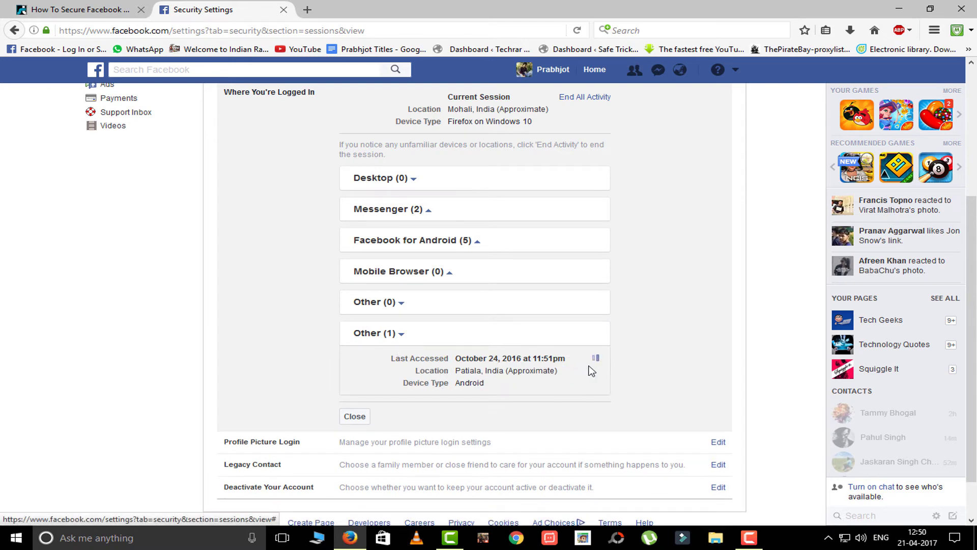
# Leave the security settings and open the Privacy Settings and Tools page.
pyautogui.scroll(3, 416, 329)
pyautogui.scroll(-3, 417, 329)
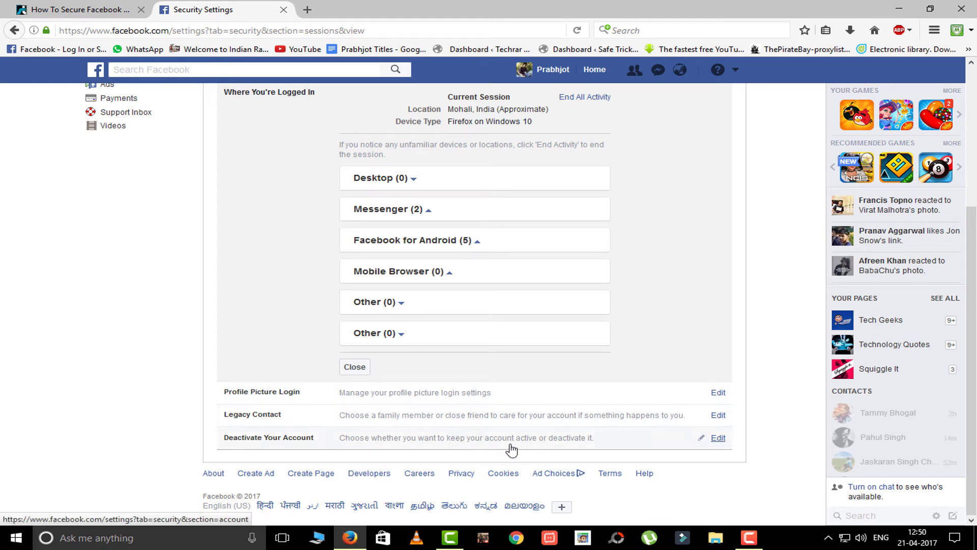
pyautogui.scroll(4, 109, 198)
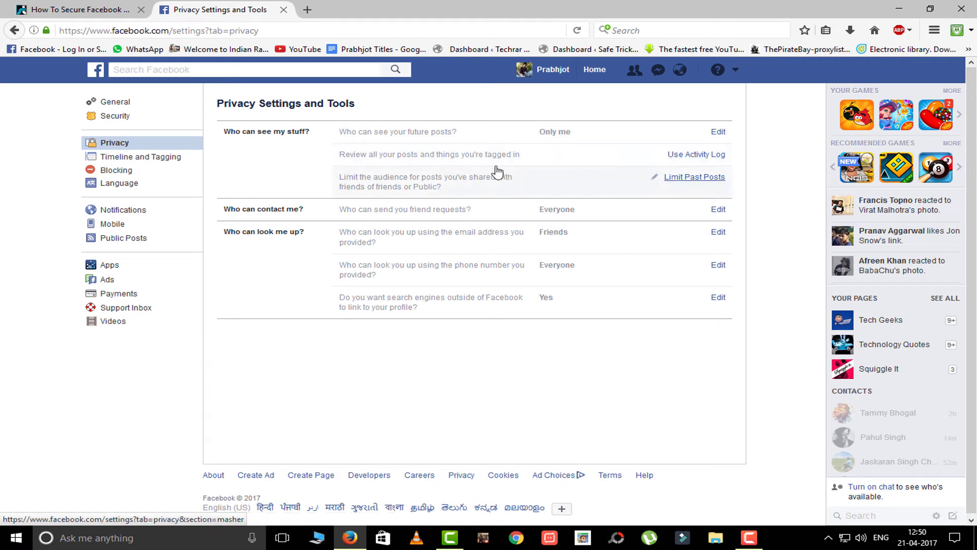
# Set the audience for who can see your future posts to Only me.
pyautogui.click(718, 132)
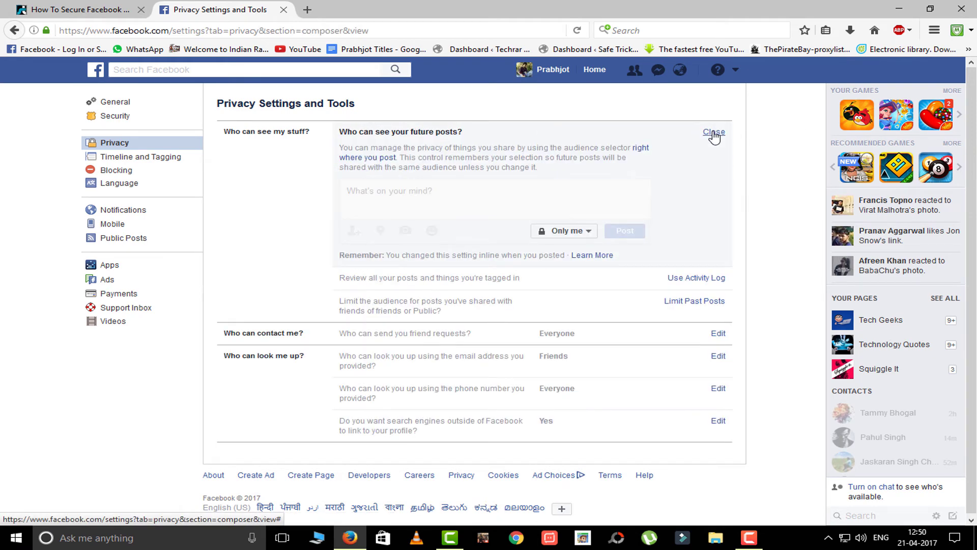
pyautogui.click(586, 233)
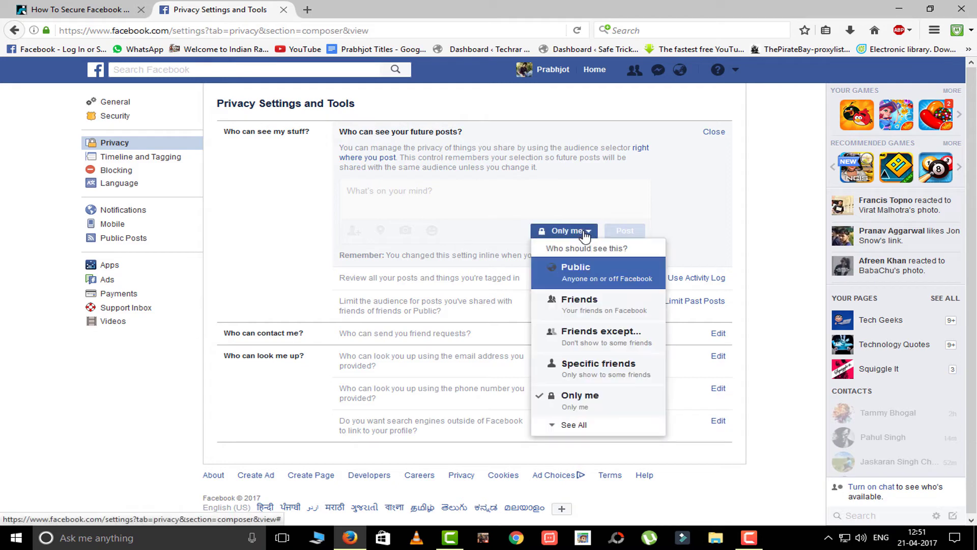
pyautogui.click(637, 409)
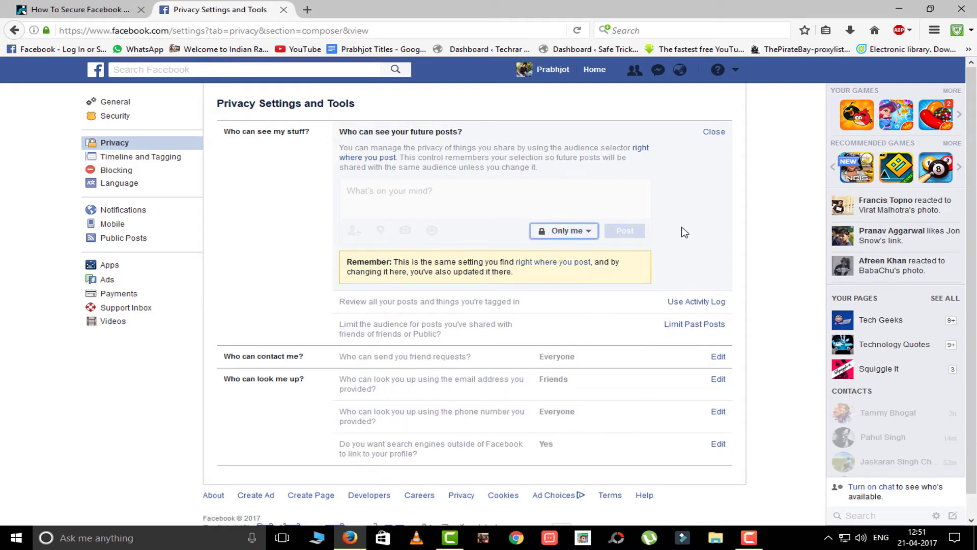
# Restrict who can send you friend requests to Friends of friends and close that setting.
pyautogui.scroll(-1, 415, 332)
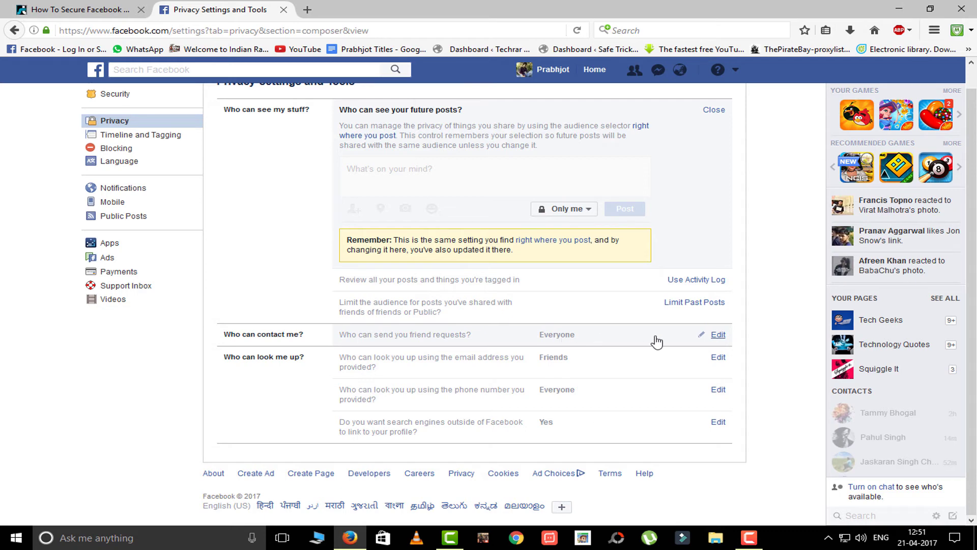
pyautogui.click(724, 336)
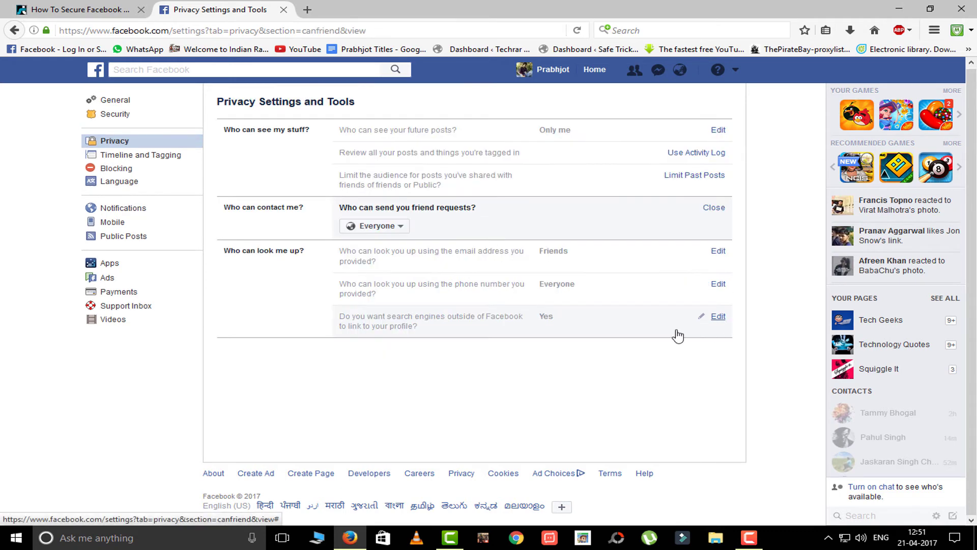
pyautogui.click(370, 229)
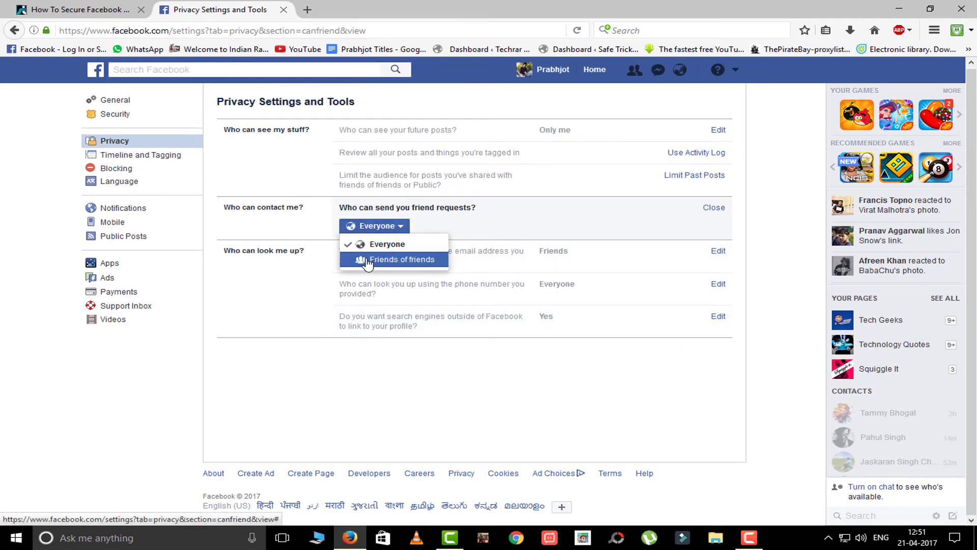
pyautogui.click(426, 261)
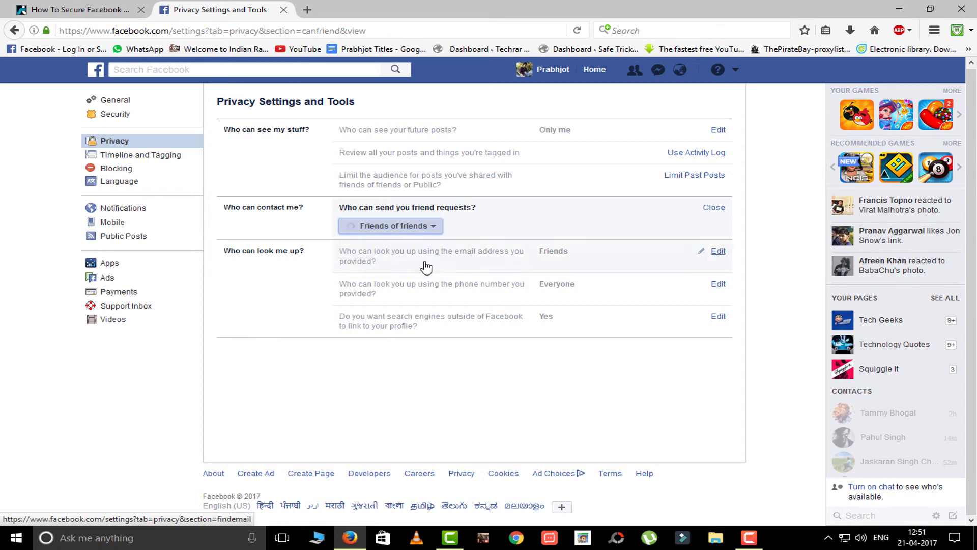
pyautogui.click(398, 227)
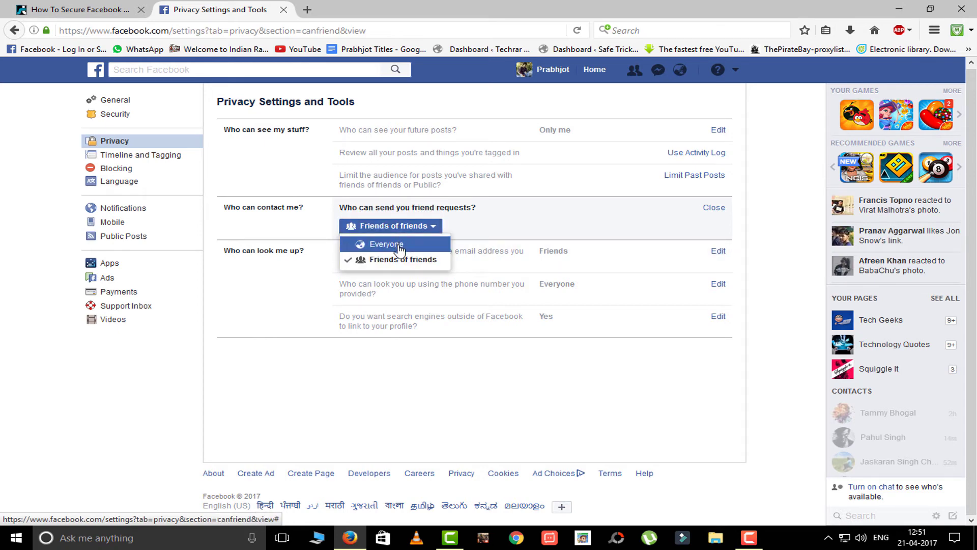
pyautogui.click(403, 260)
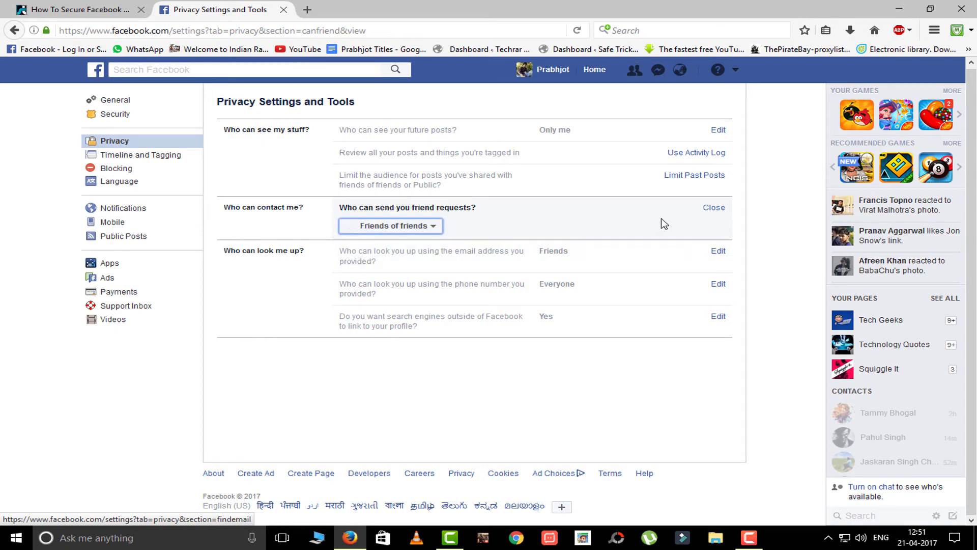
pyautogui.click(722, 210)
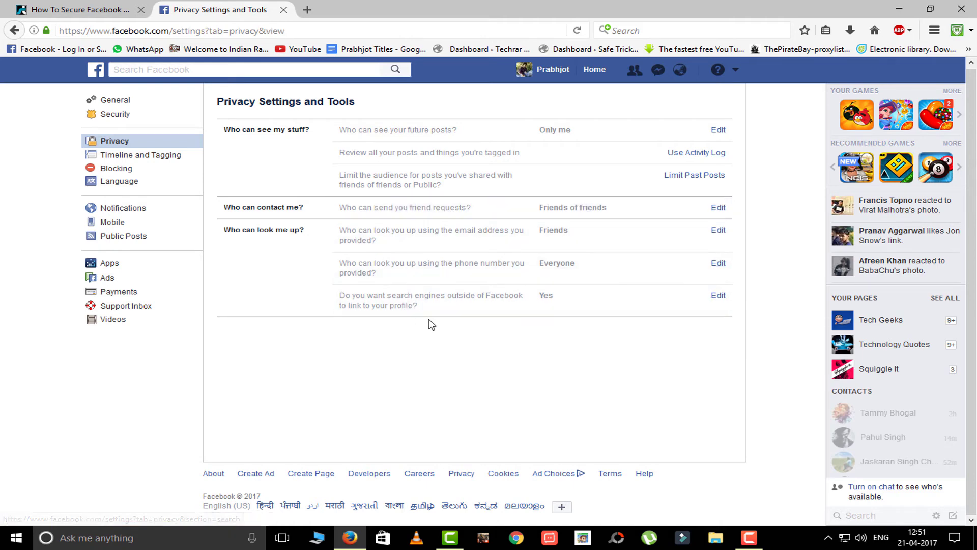
# Switch to the Safe Tricks article on securing a Facebook account and review its tips through to the related articles.
pyautogui.click(98, 7)
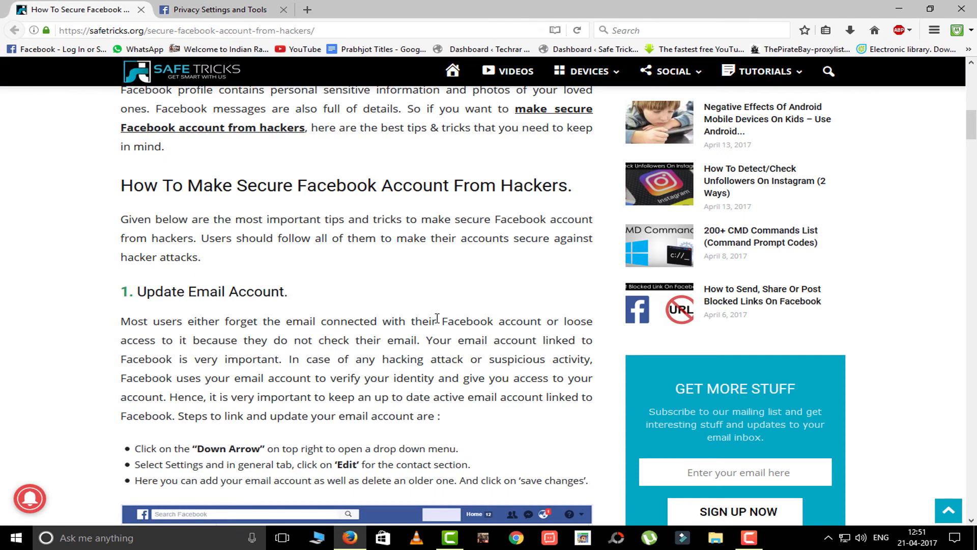
pyautogui.scroll(-10, 436, 318)
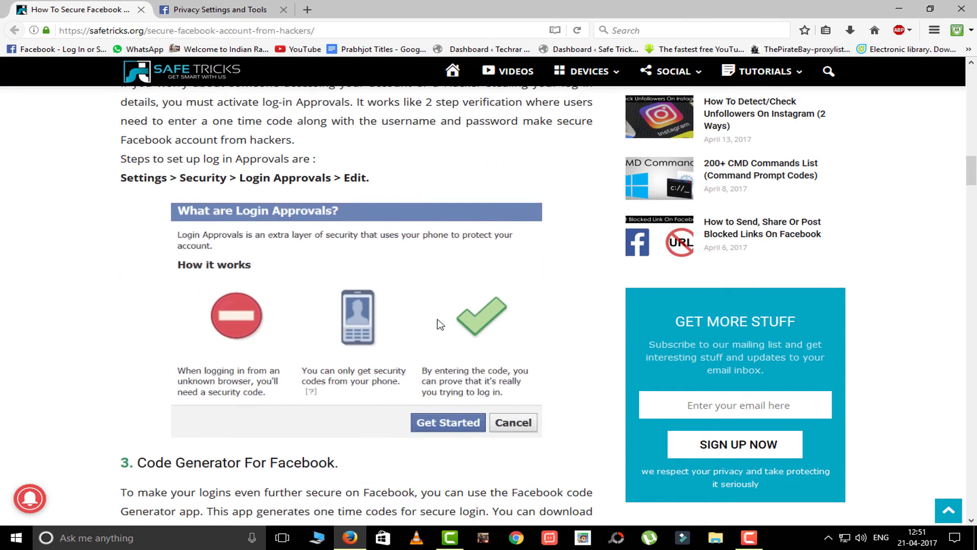
pyautogui.scroll(-9, 440, 324)
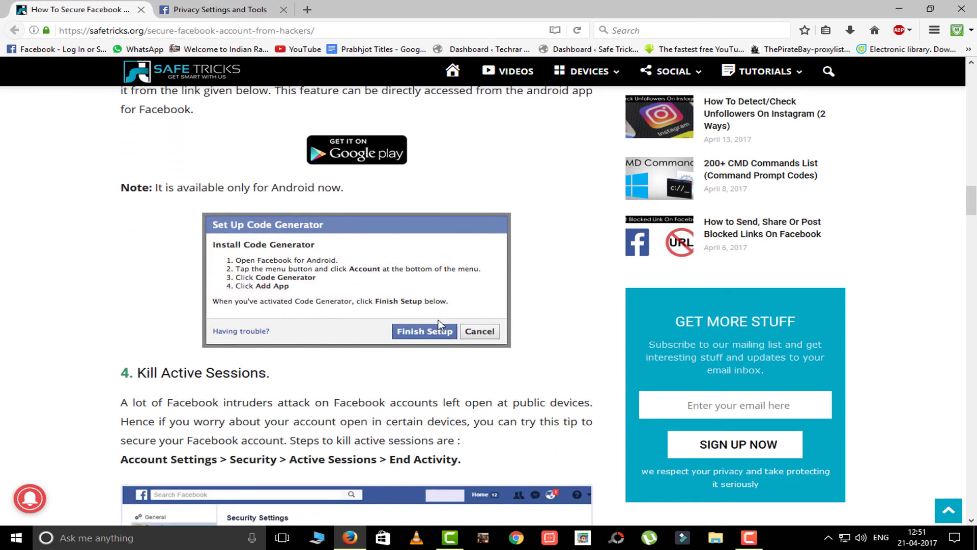
pyautogui.scroll(-9, 440, 325)
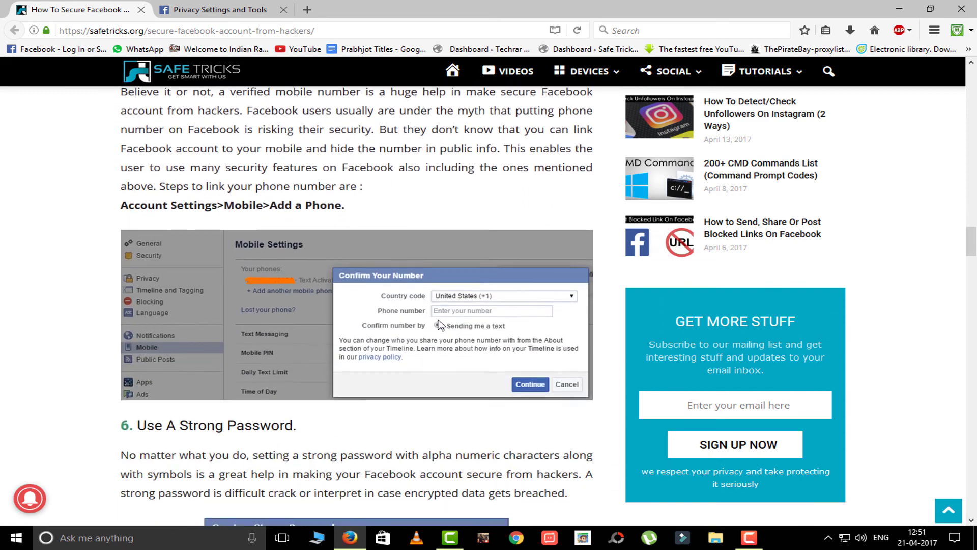
pyautogui.scroll(-10, 441, 325)
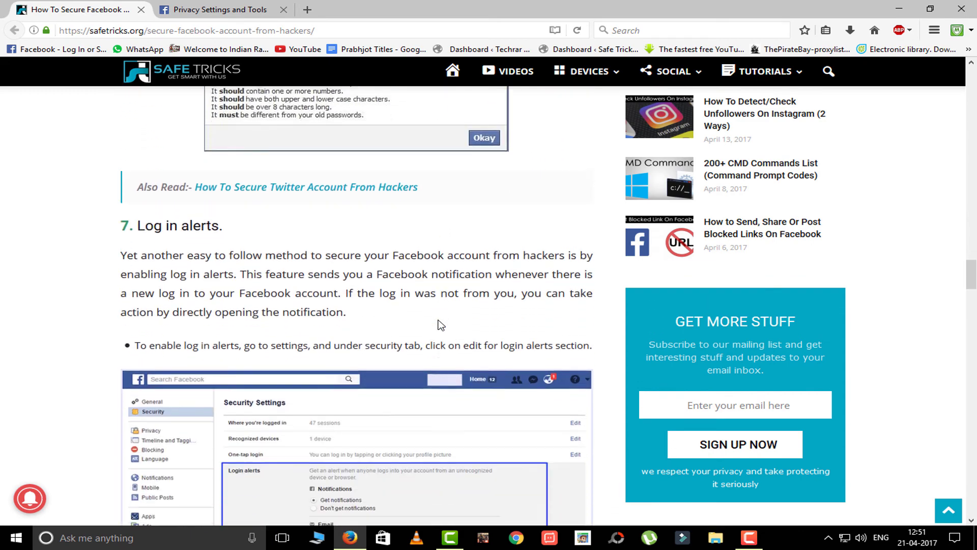
pyautogui.scroll(-8, 440, 325)
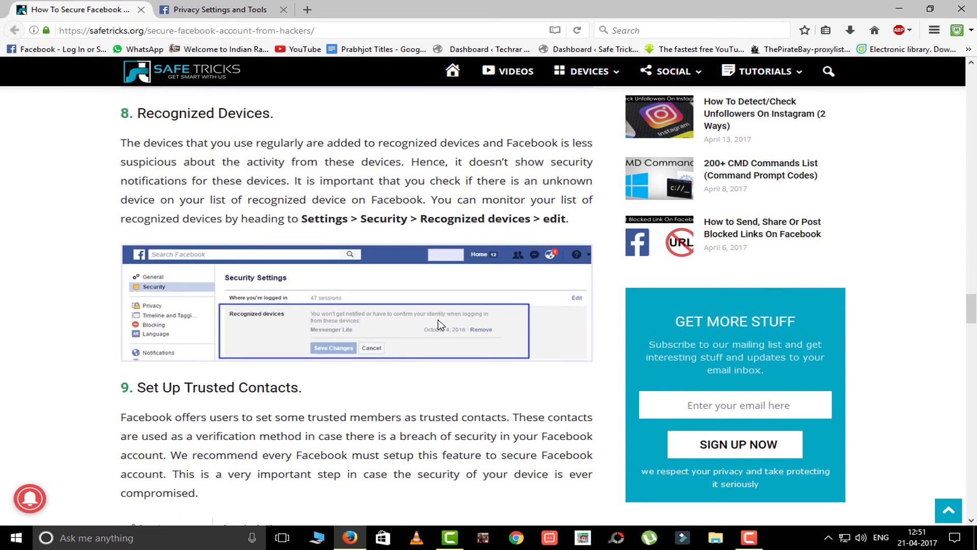
pyautogui.scroll(-11, 441, 325)
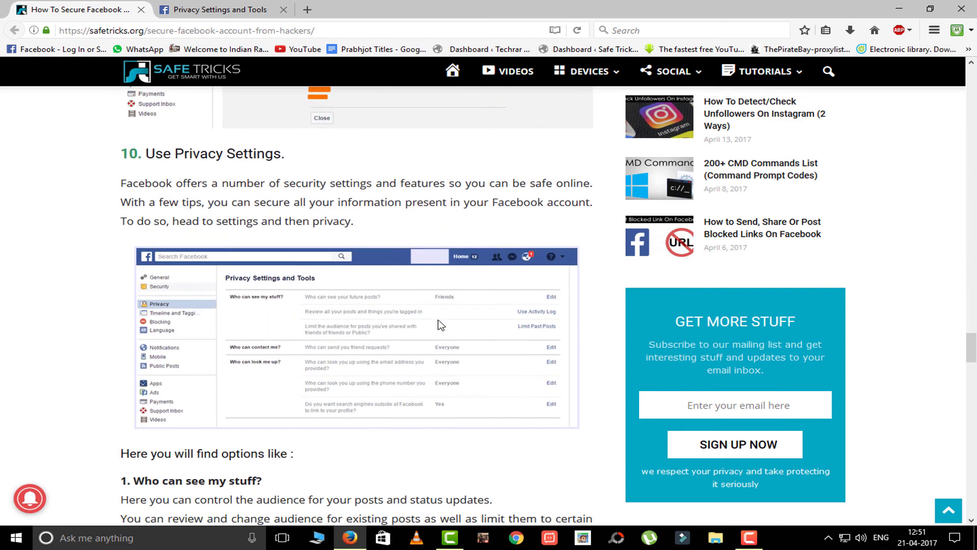
pyautogui.scroll(-11, 440, 325)
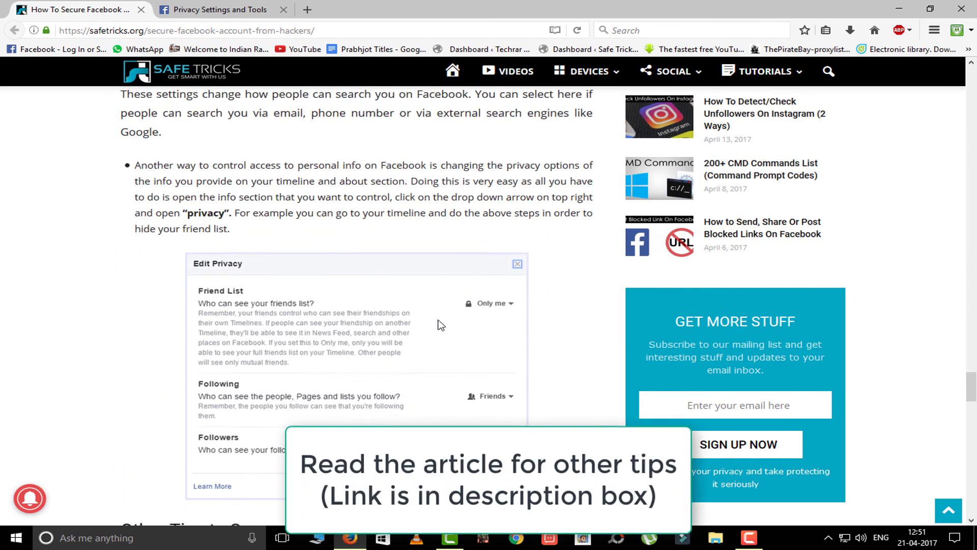
pyautogui.scroll(-8, 441, 325)
pyautogui.scroll(-10, 440, 324)
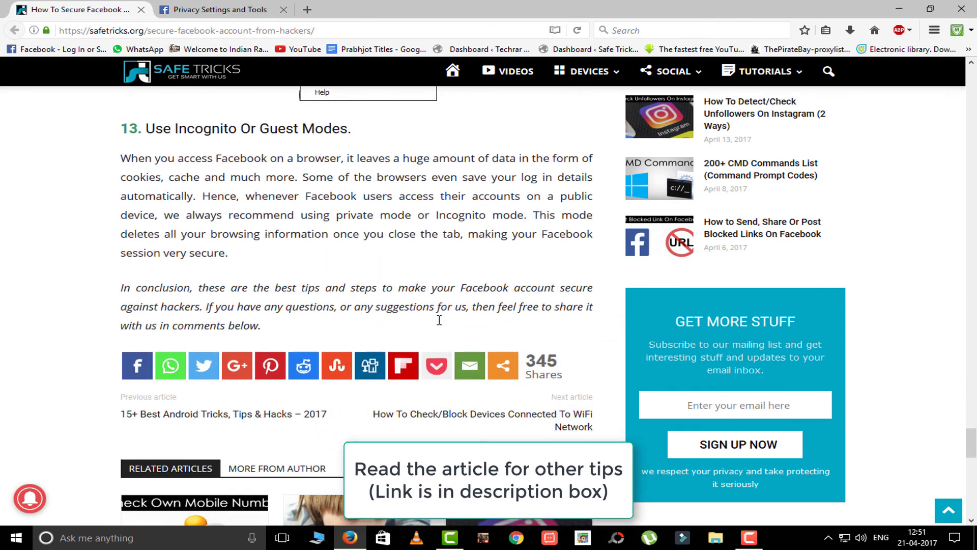
pyautogui.scroll(-7, 572, 374)
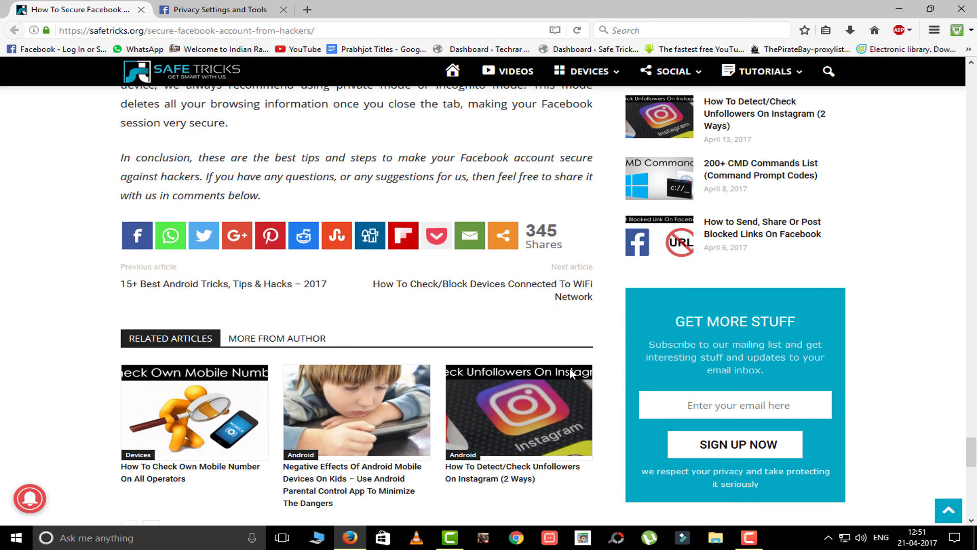
pyautogui.scroll(-7, 572, 375)
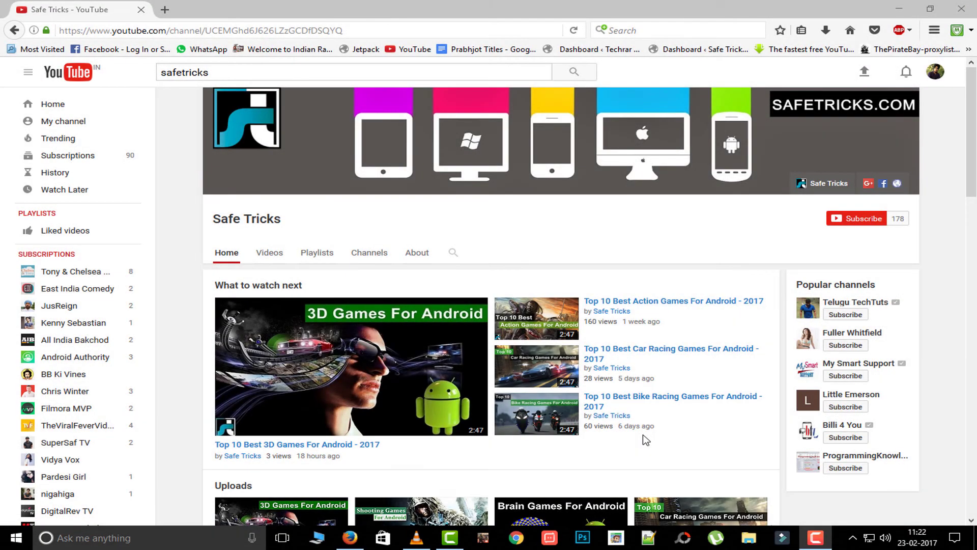
# Browse the Safe Tricks YouTube channel, subscribe to it, and save the option to receive all notifications for the channel.
pyautogui.scroll(-5, 644, 437)
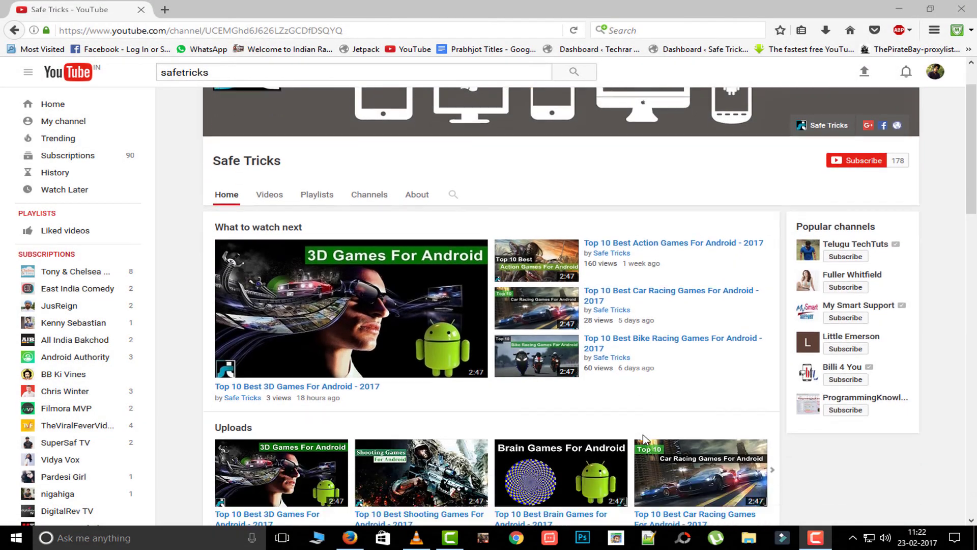
pyautogui.scroll(-10, 644, 435)
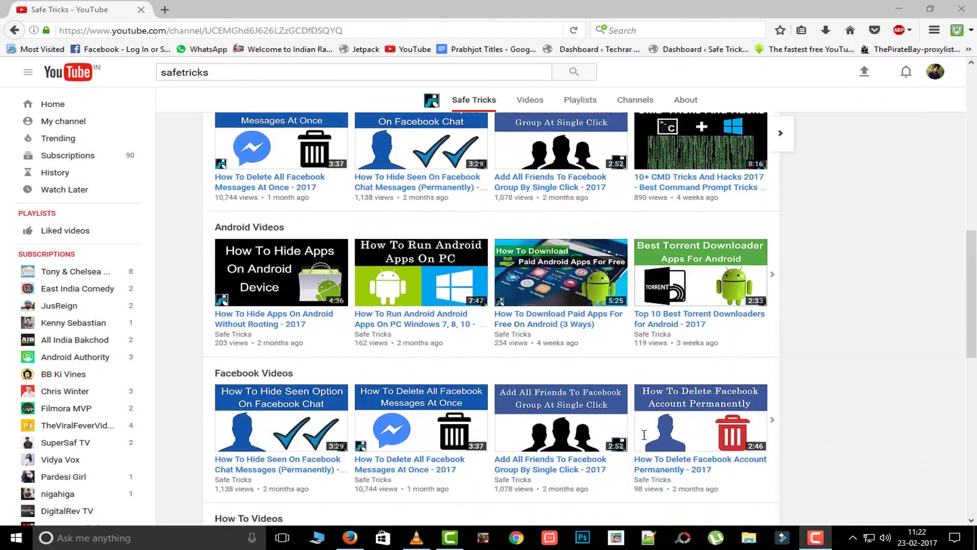
pyautogui.scroll(-6, 644, 435)
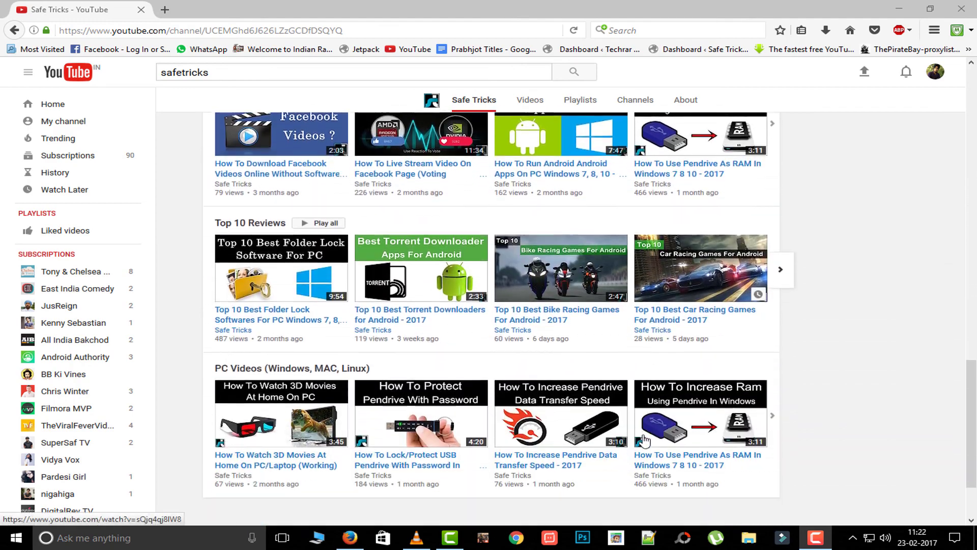
pyautogui.scroll(18, 754, 459)
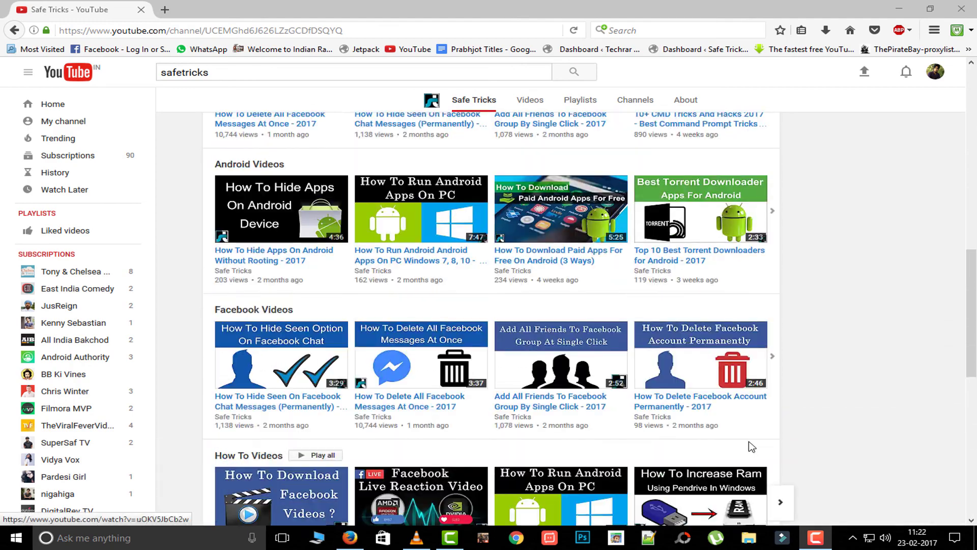
pyautogui.scroll(3, 750, 448)
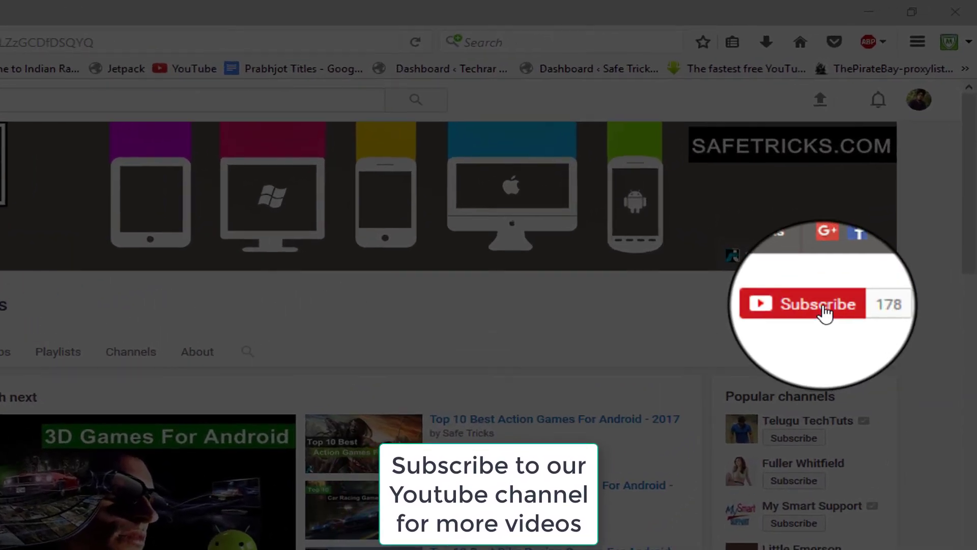
pyautogui.click(822, 307)
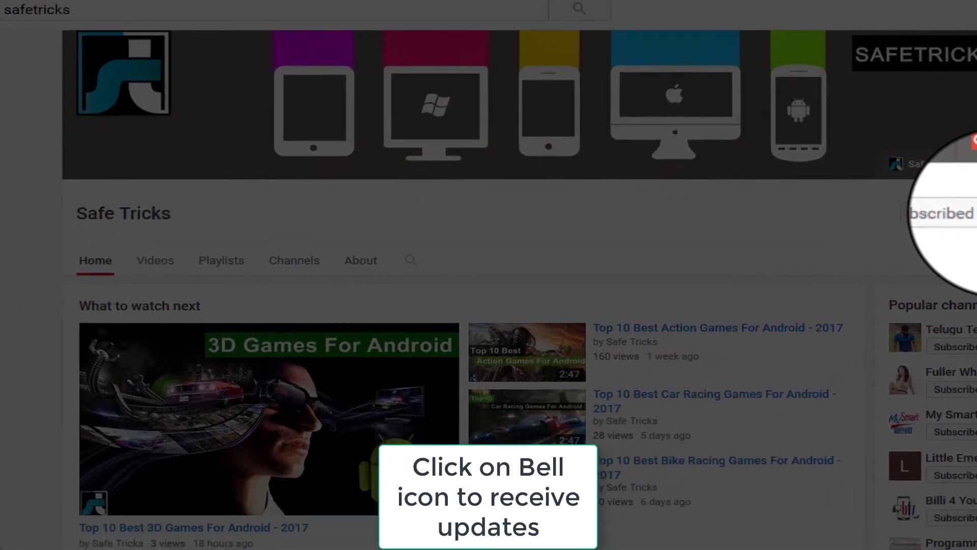
pyautogui.click(840, 310)
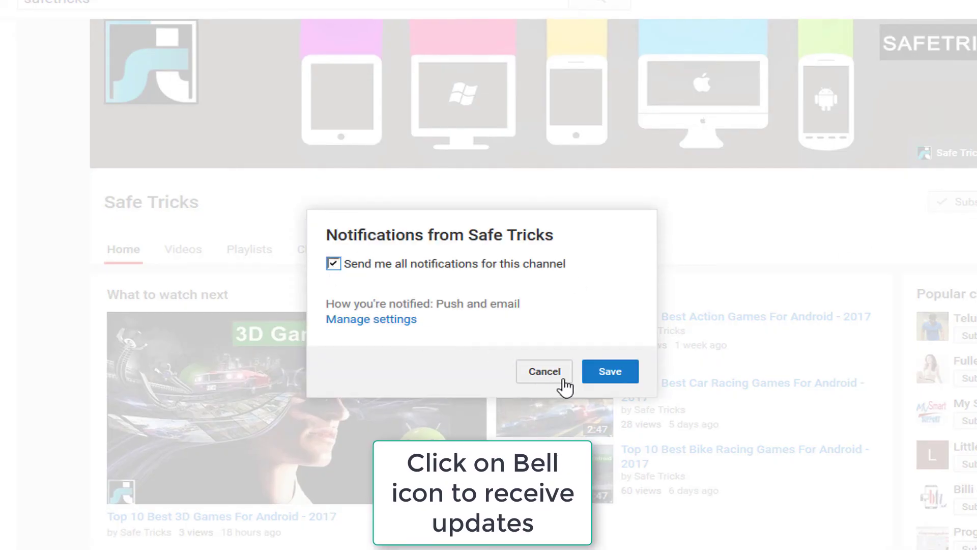
pyautogui.click(606, 377)
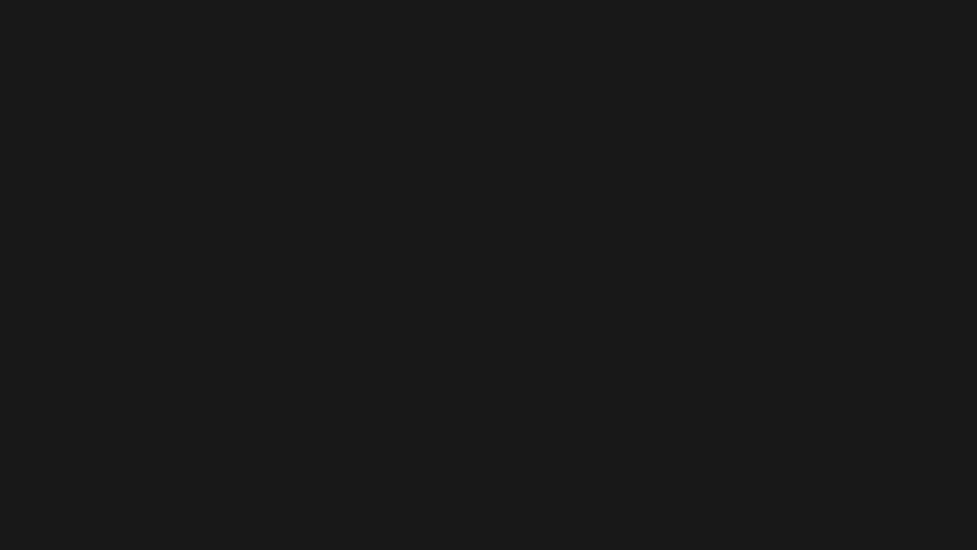